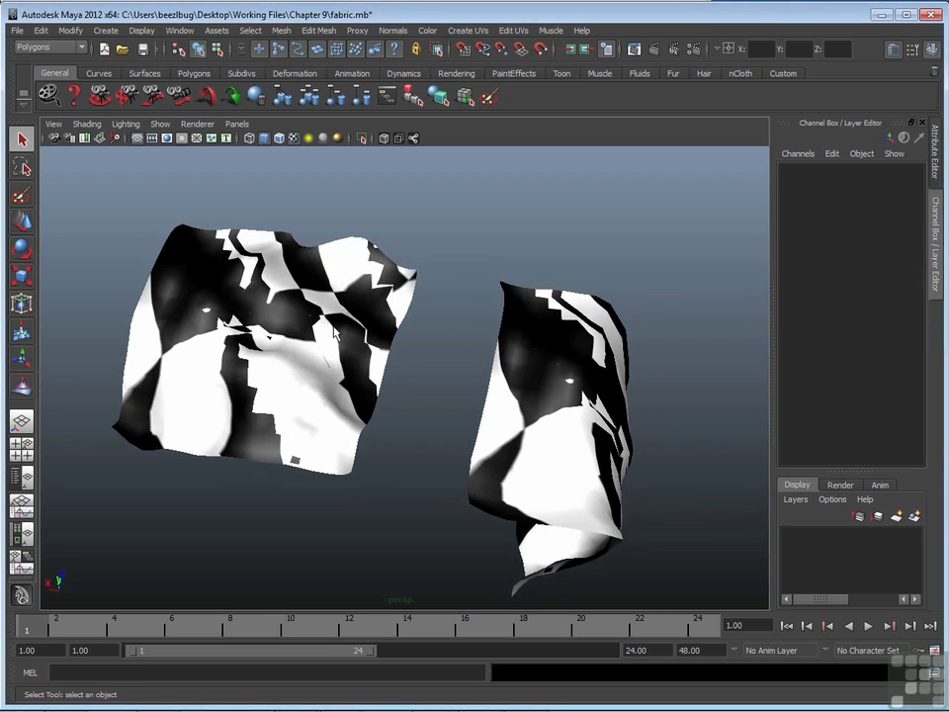
- Inspect the checker texture on both fabric pieces from several angles and check the viewport's hardware texturing setting
{"action": "left_click", "coordinate": [280, 253]}
{"action": "left_click_drag", "start_coordinate": [285, 265], "coordinate": [331, 296], "text": "alt"}
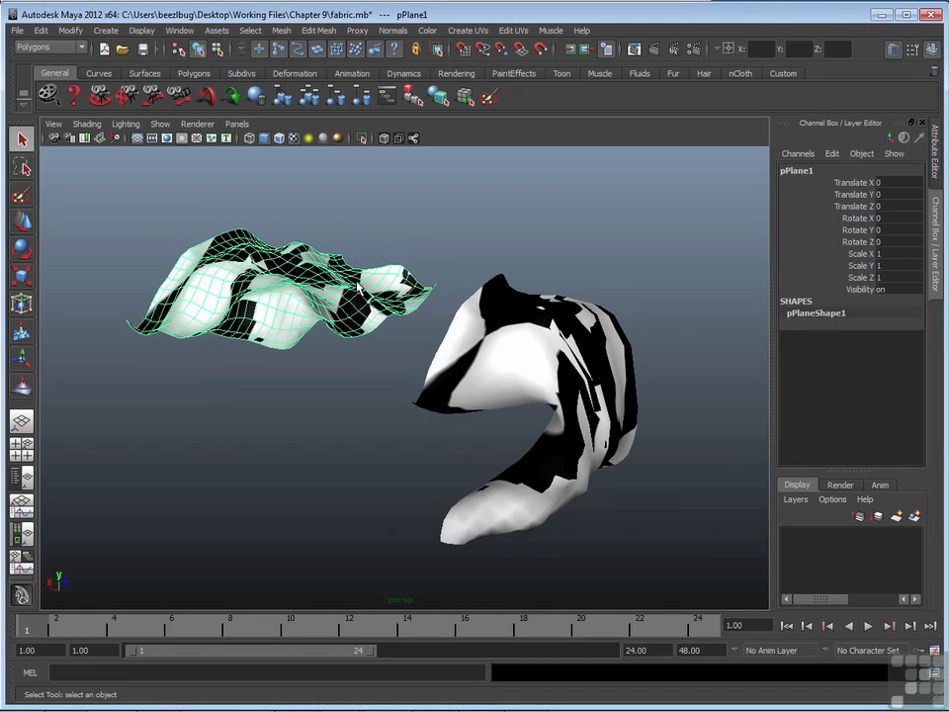
{"action": "left_click", "coordinate": [442, 292]}
{"action": "left_click_drag", "start_coordinate": [450, 286], "coordinate": [493, 332], "text": "alt"}
{"action": "left_click", "coordinate": [417, 339]}
{"action": "left_click_drag", "start_coordinate": [417, 339], "coordinate": [417, 419], "text": "alt"}
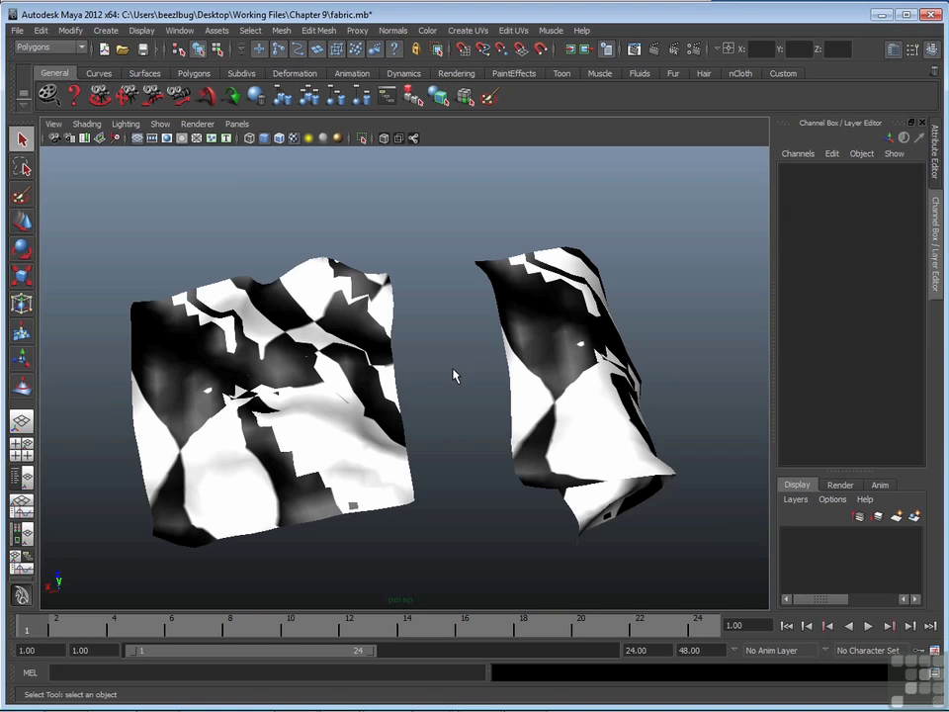
{"action": "left_click", "coordinate": [94, 125]}
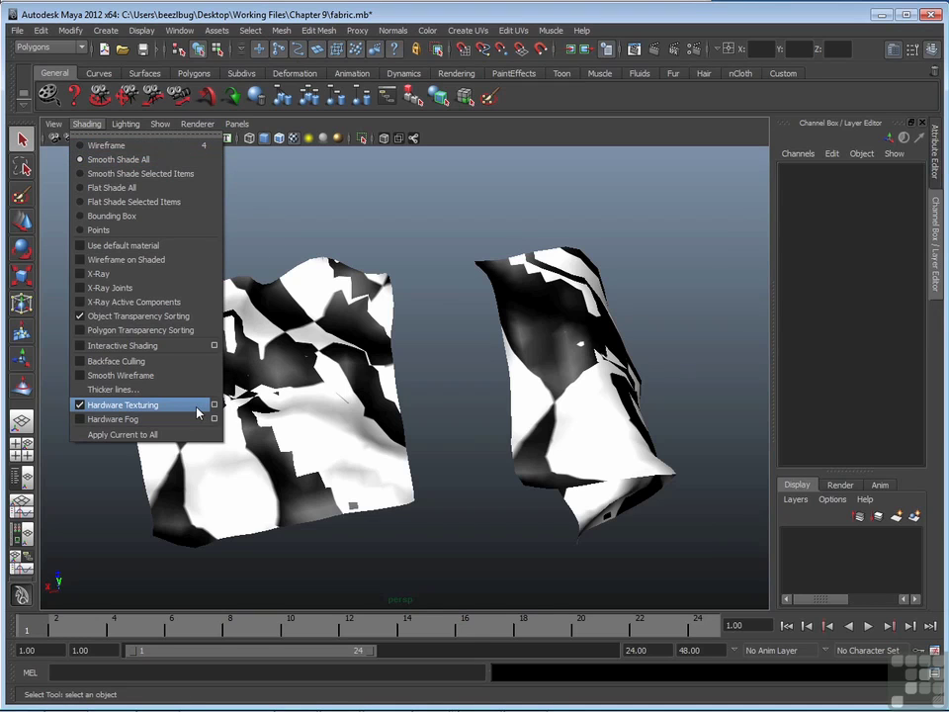
{"action": "left_click", "coordinate": [359, 174]}
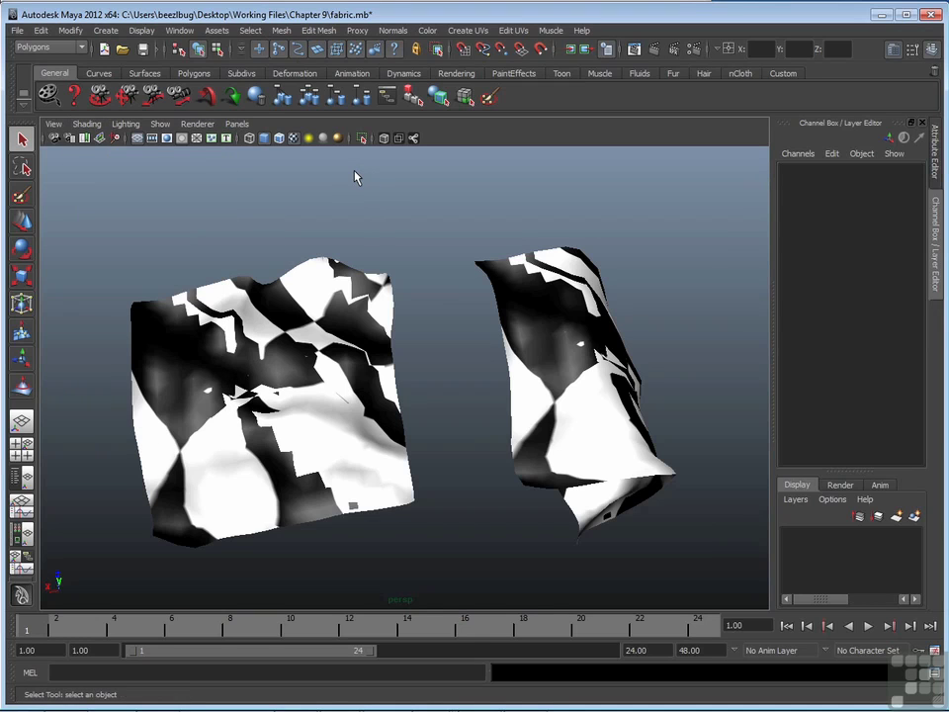
- Open the Hypershade and graph the blinn1 material's node network
{"action": "left_click", "coordinate": [177, 30]}
{"action": "mouse_move", "coordinate": [237, 65]}
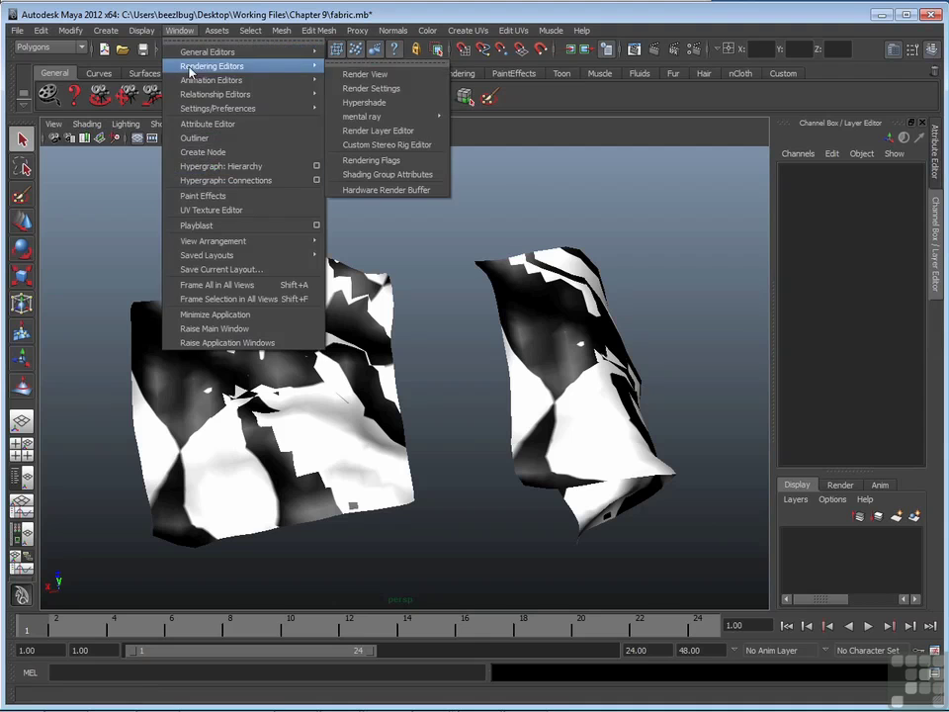
{"action": "left_click", "coordinate": [384, 103]}
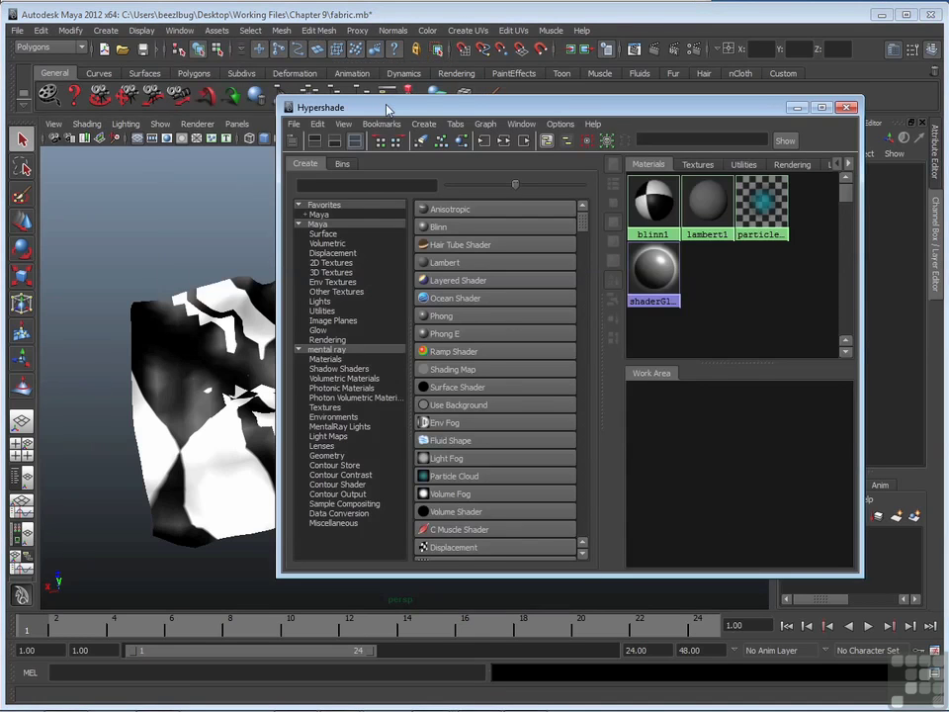
{"action": "right_click", "coordinate": [649, 197]}
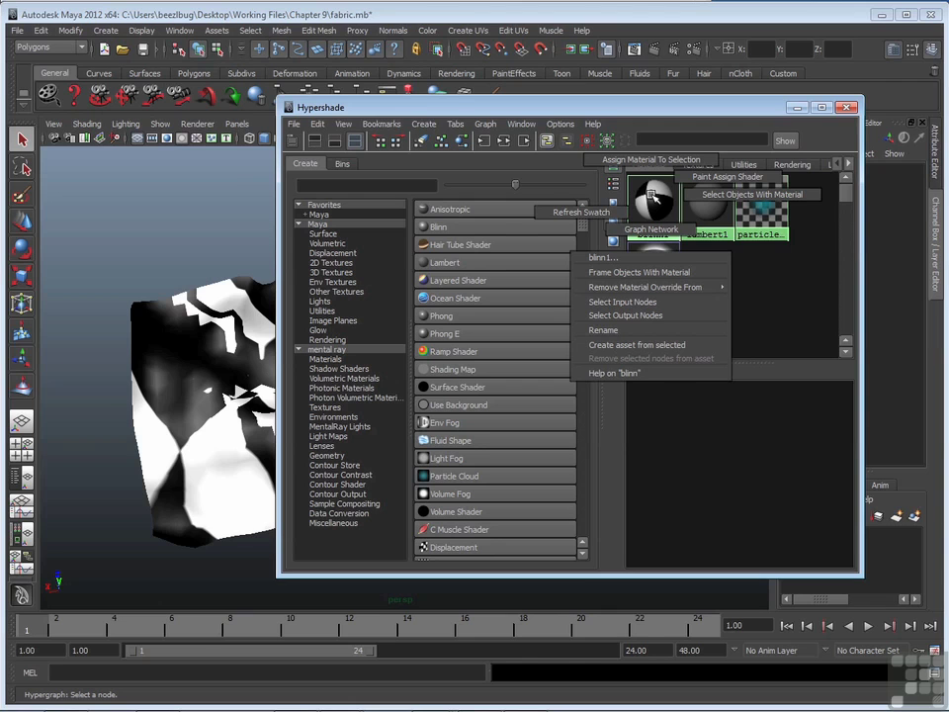
{"action": "right_click_drag", "start_coordinate": [650, 194], "coordinate": [662, 222]}
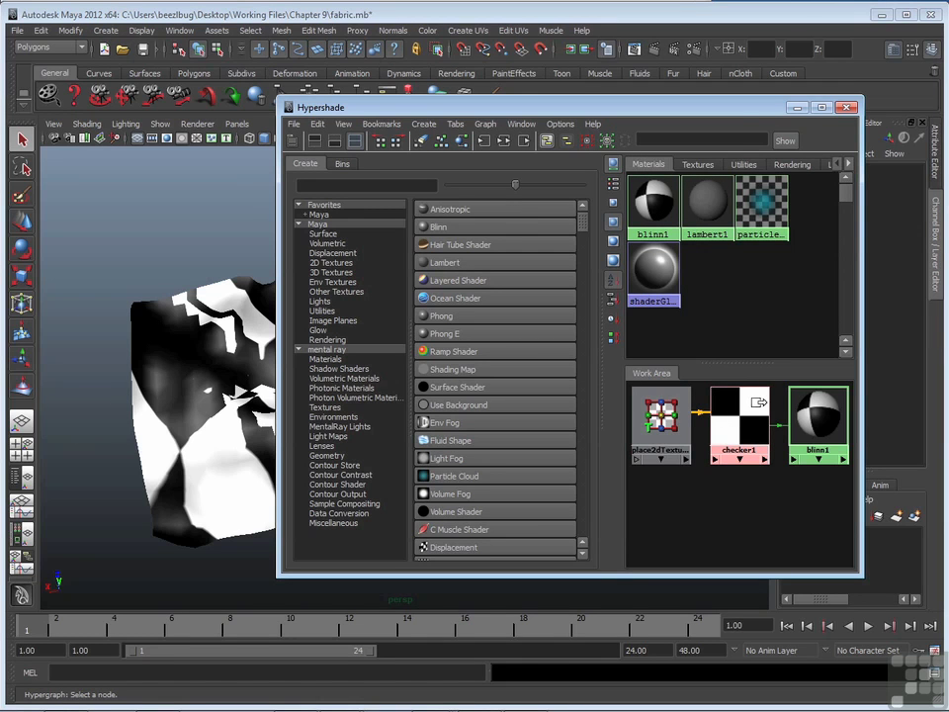
- Show the attributes of the checker's place2dTexture1 node and compare its placement with the texture on the fabric
{"action": "left_click_drag", "start_coordinate": [739, 110], "coordinate": [497, 110]}
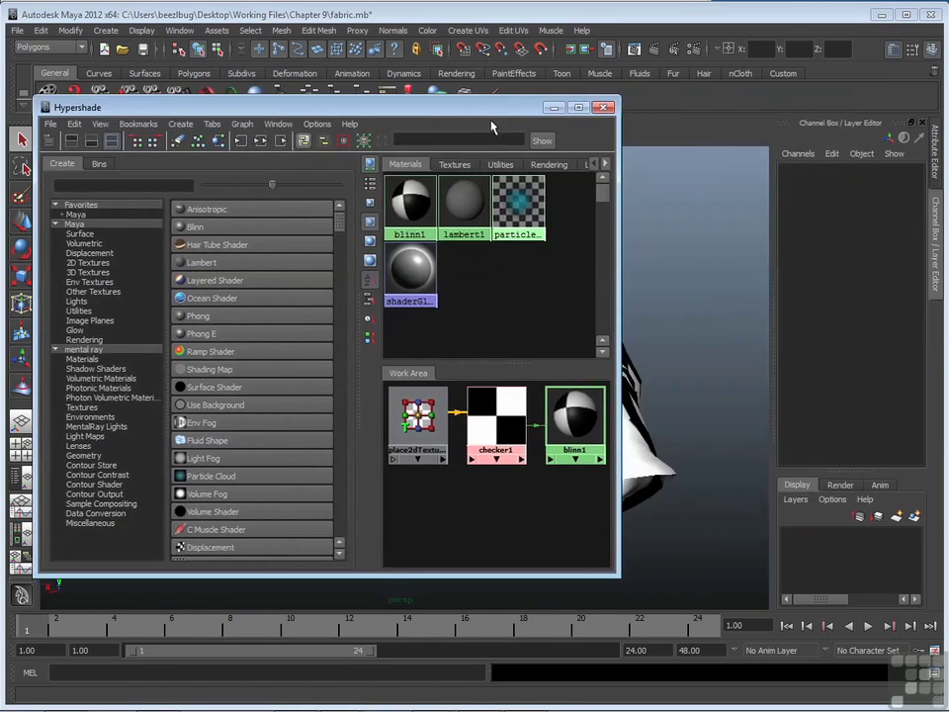
{"action": "double_click", "coordinate": [420, 423]}
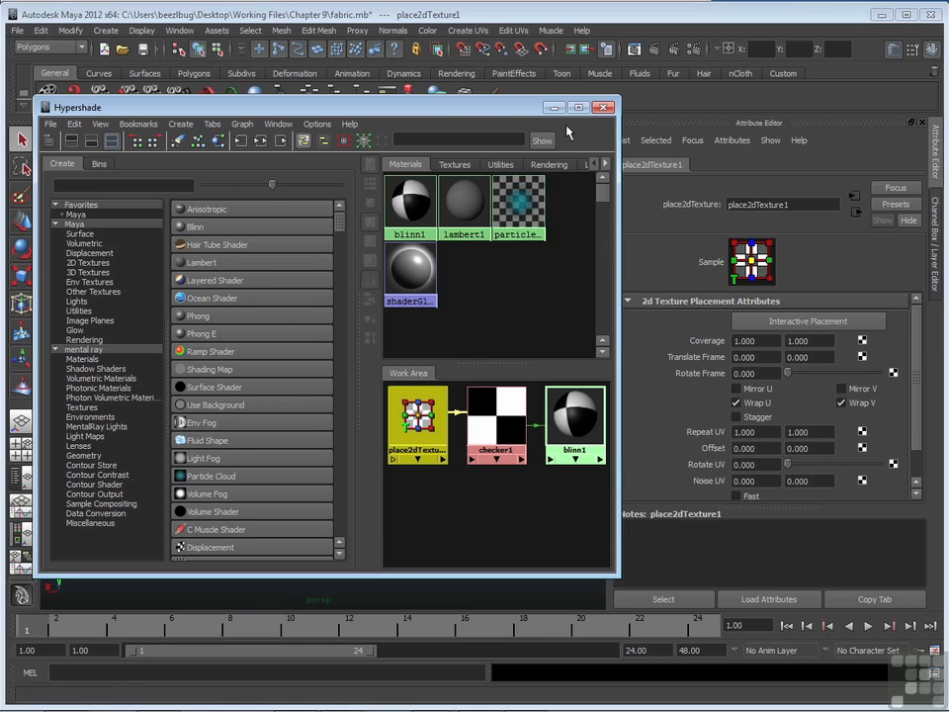
{"action": "left_click_drag", "start_coordinate": [473, 112], "coordinate": [772, 102]}
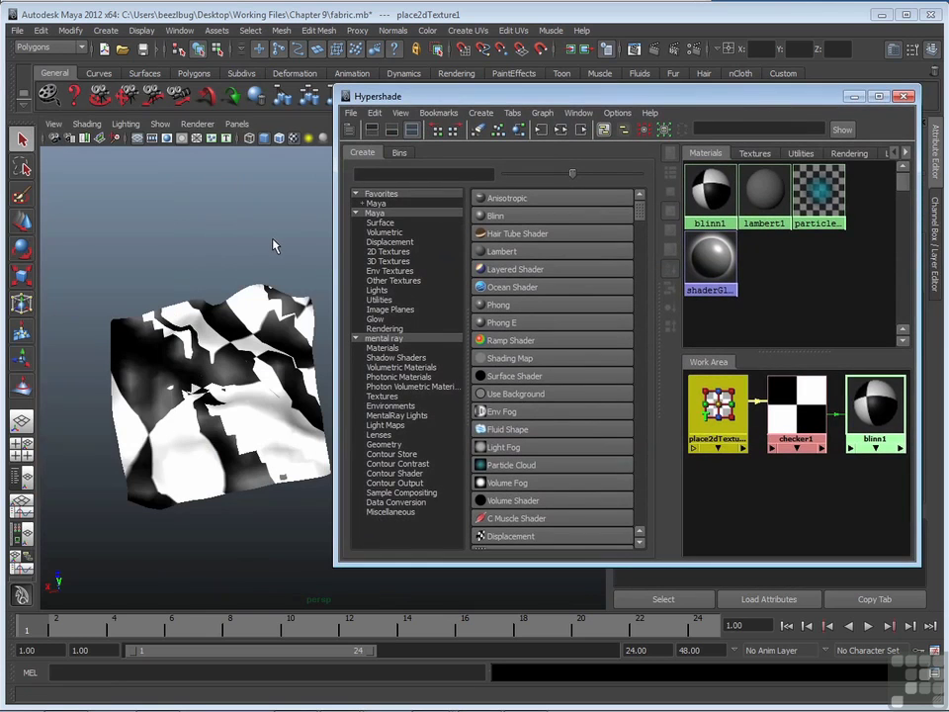
{"action": "left_click_drag", "start_coordinate": [276, 239], "coordinate": [153, 225], "text": "alt"}
{"action": "middle_click_drag", "start_coordinate": [250, 223], "coordinate": [172, 216], "text": "alt"}
{"action": "left_click_drag", "start_coordinate": [172, 216], "coordinate": [196, 166], "text": "alt"}
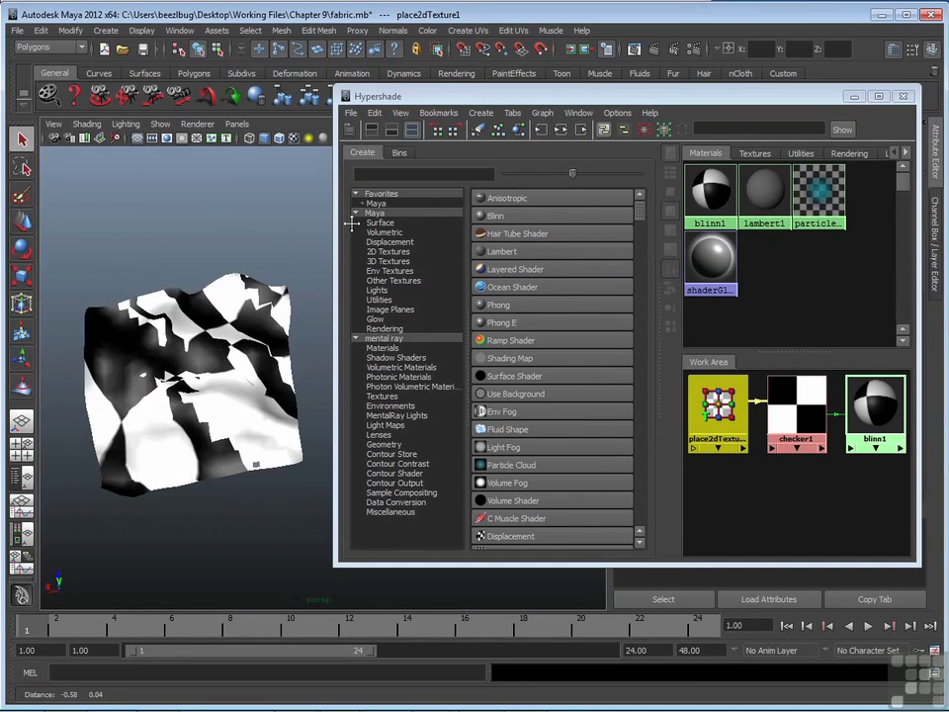
- Close the Hypershade and switch from the Attribute Editor back to the Channel Box
{"action": "left_click", "coordinate": [903, 95]}
{"action": "left_click_drag", "start_coordinate": [439, 290], "coordinate": [446, 290], "text": "alt"}
{"action": "key", "text": "ctrl+a"}
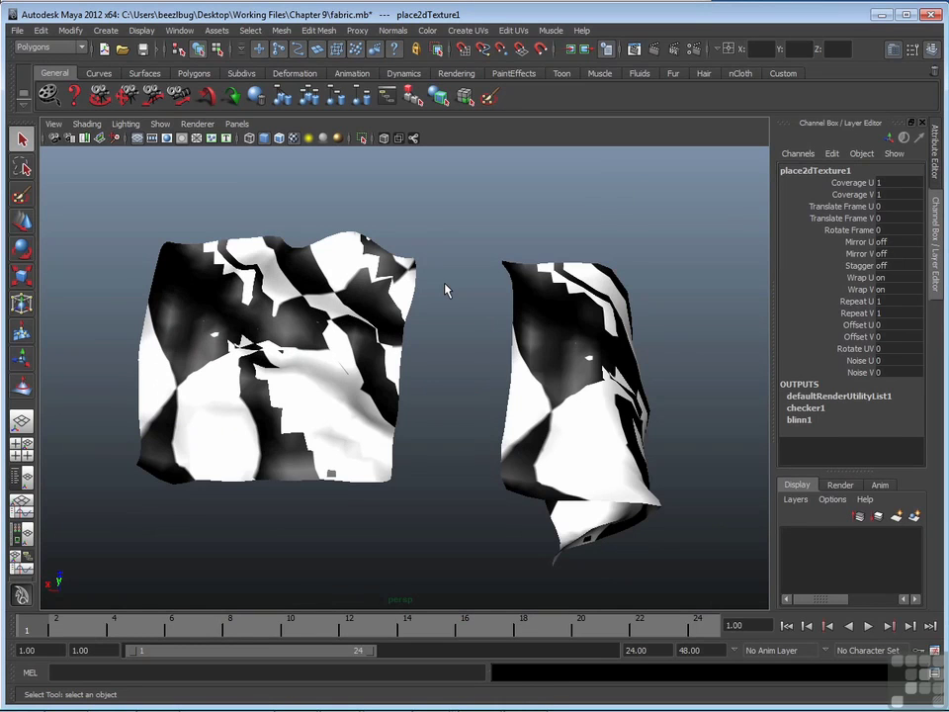
- Select the flatter fabric piece, pPlane1, and show its UVs in the UV Texture Editor
{"action": "left_click", "coordinate": [284, 252]}
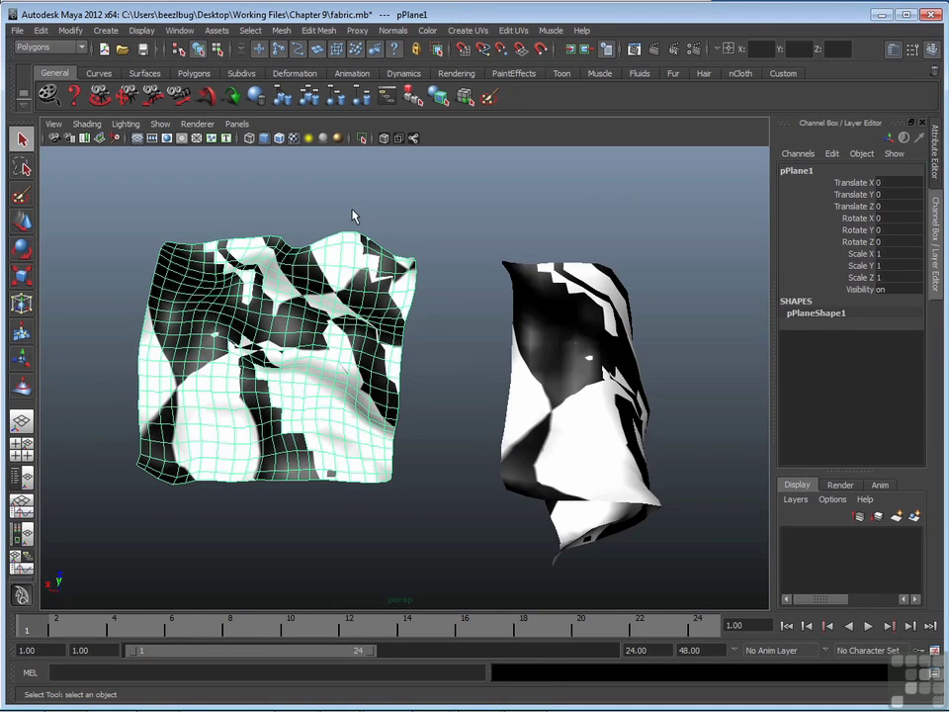
{"action": "left_click", "coordinate": [179, 31]}
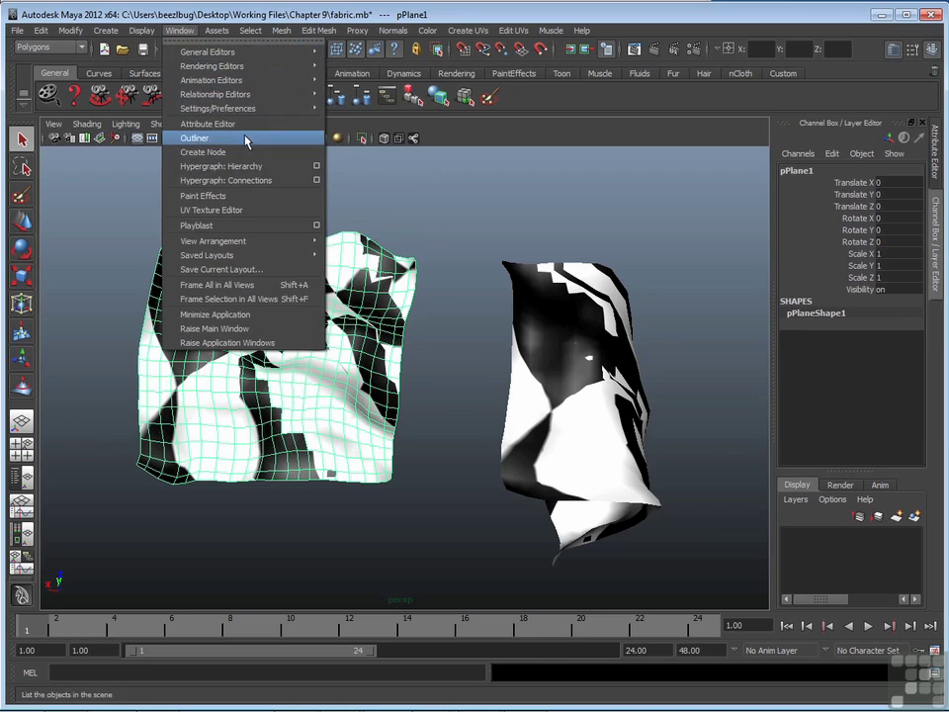
{"action": "left_click", "coordinate": [260, 211]}
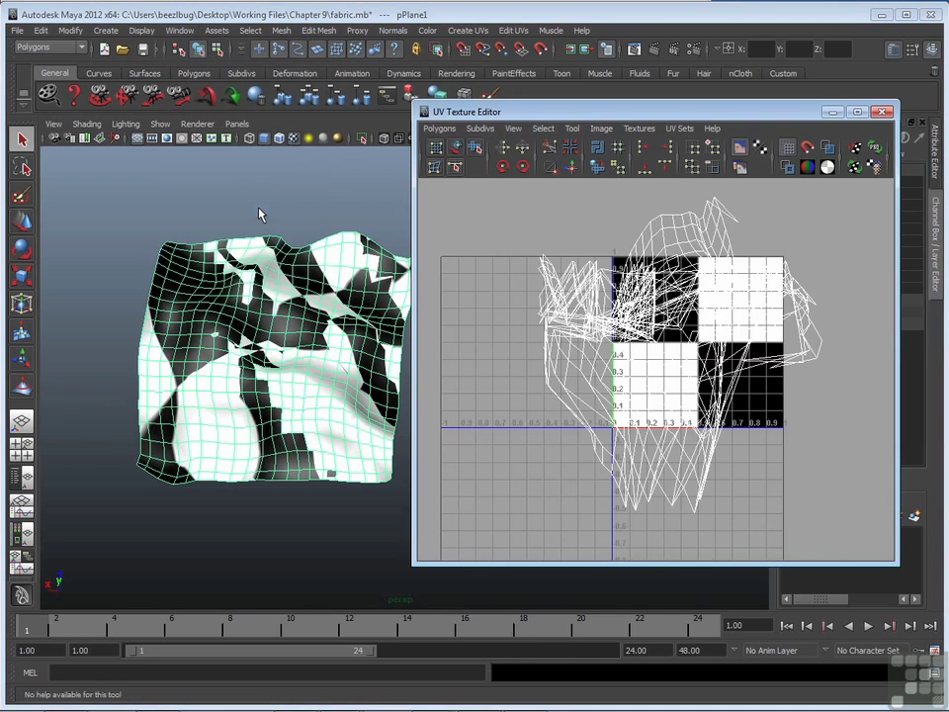
{"action": "scroll", "coordinate": [649, 361], "scroll_direction": "up", "scroll_amount": 3}
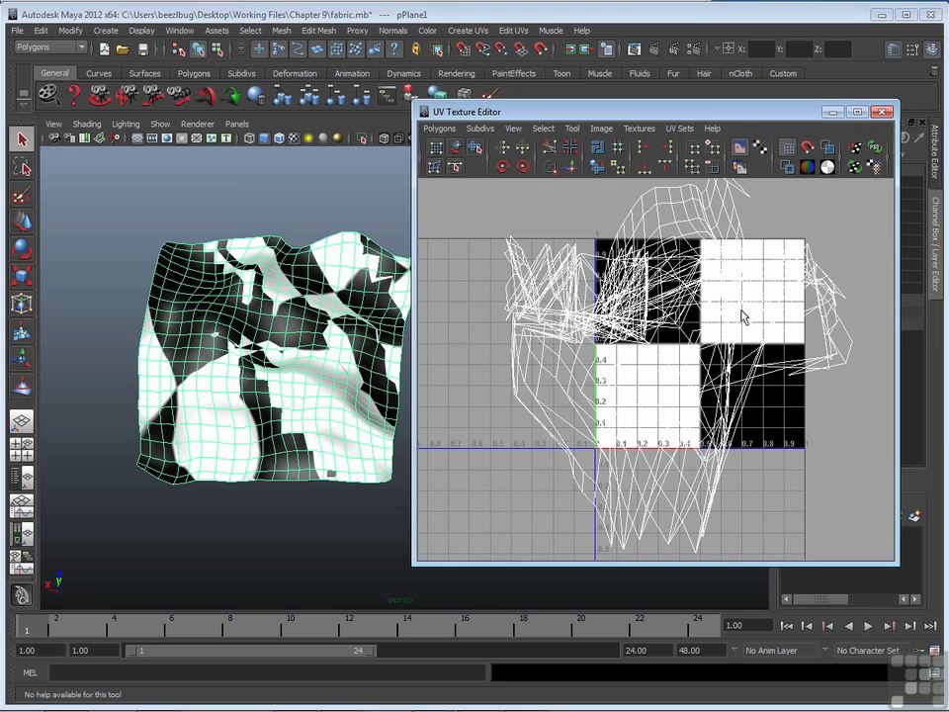
- Hide the checker image to examine the bare UV layout of pPlane1, and display the image again
{"action": "left_click", "coordinate": [743, 149]}
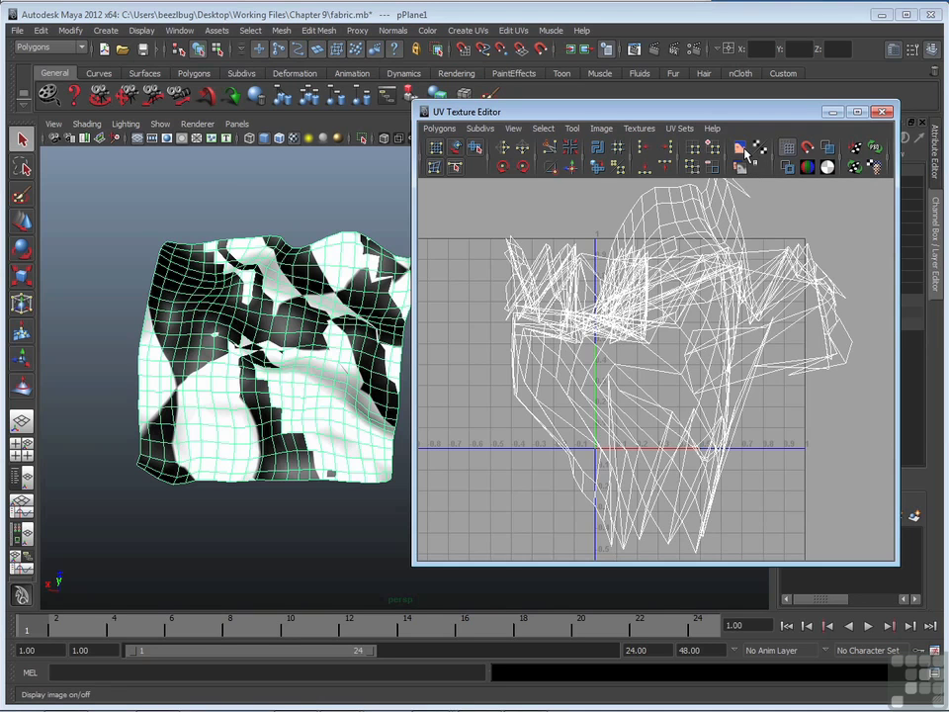
{"action": "middle_click_drag", "start_coordinate": [762, 275], "coordinate": [750, 314], "text": "alt"}
{"action": "right_click_drag", "start_coordinate": [750, 314], "coordinate": [647, 336], "text": "alt"}
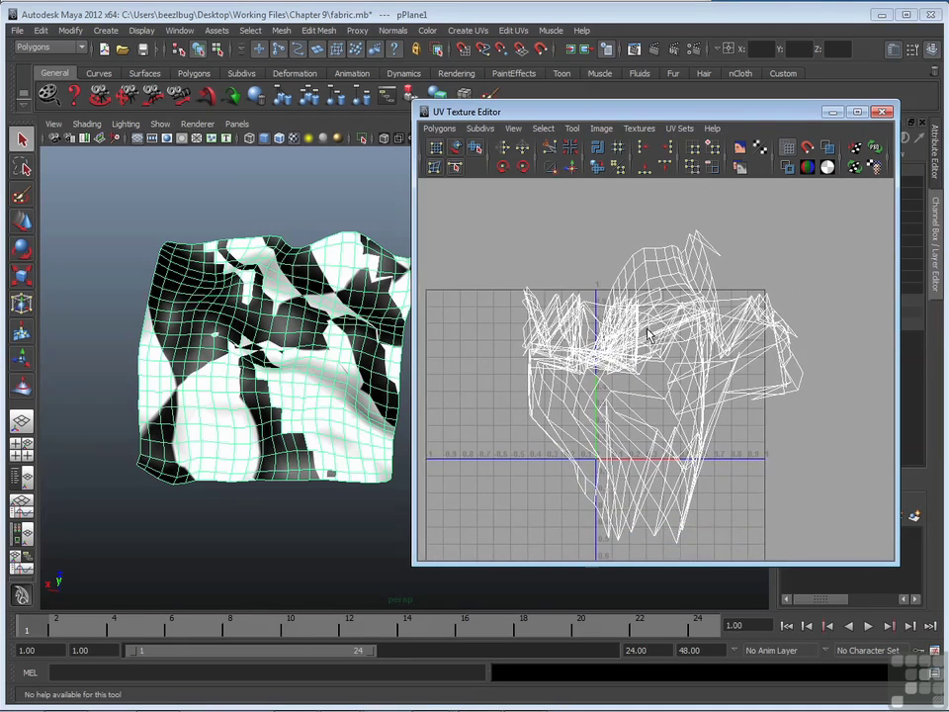
{"action": "middle_click_drag", "start_coordinate": [648, 336], "coordinate": [643, 321], "text": "alt"}
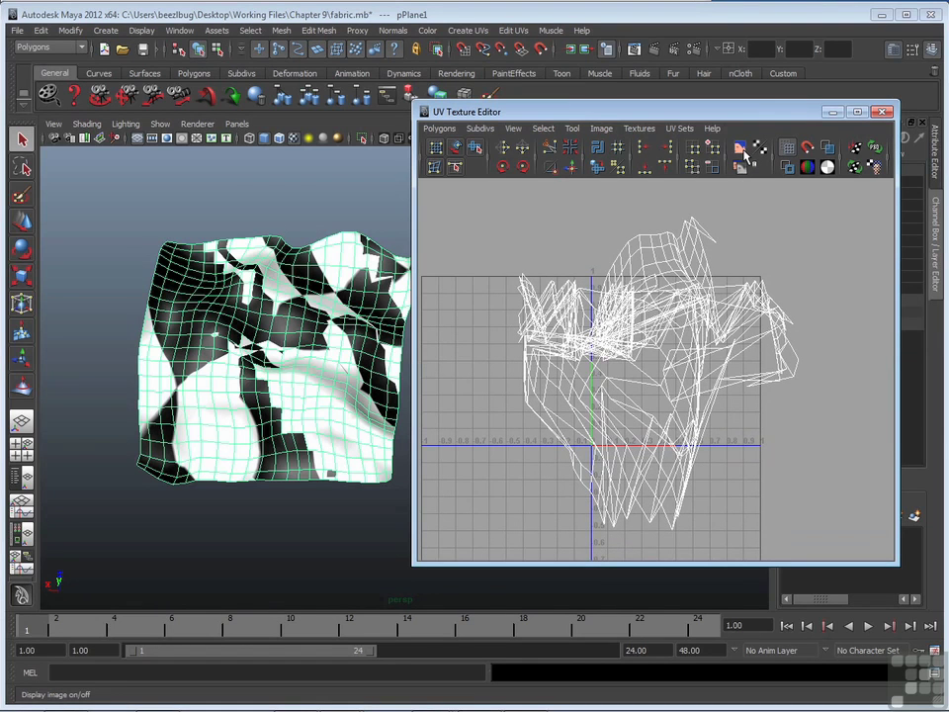
{"action": "left_click", "coordinate": [745, 149]}
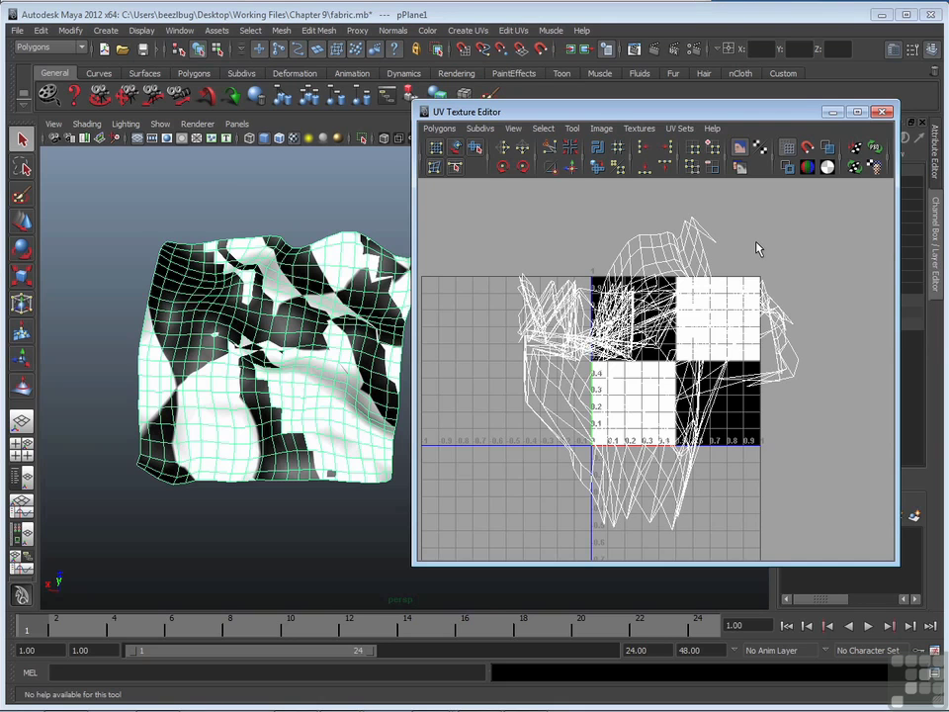
- Examine how pPlane1's UVs lie over the checker image and compare them with the texture on the fabric
{"action": "middle_click_drag", "start_coordinate": [757, 247], "coordinate": [806, 181], "text": "alt"}
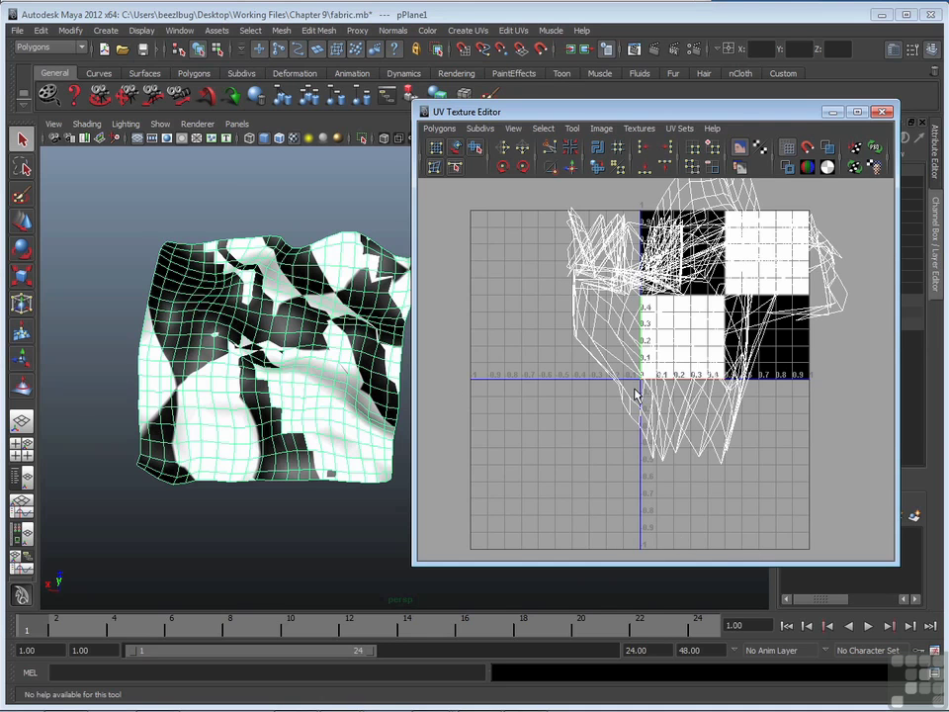
{"action": "middle_click_drag", "start_coordinate": [643, 386], "coordinate": [583, 454], "text": "alt"}
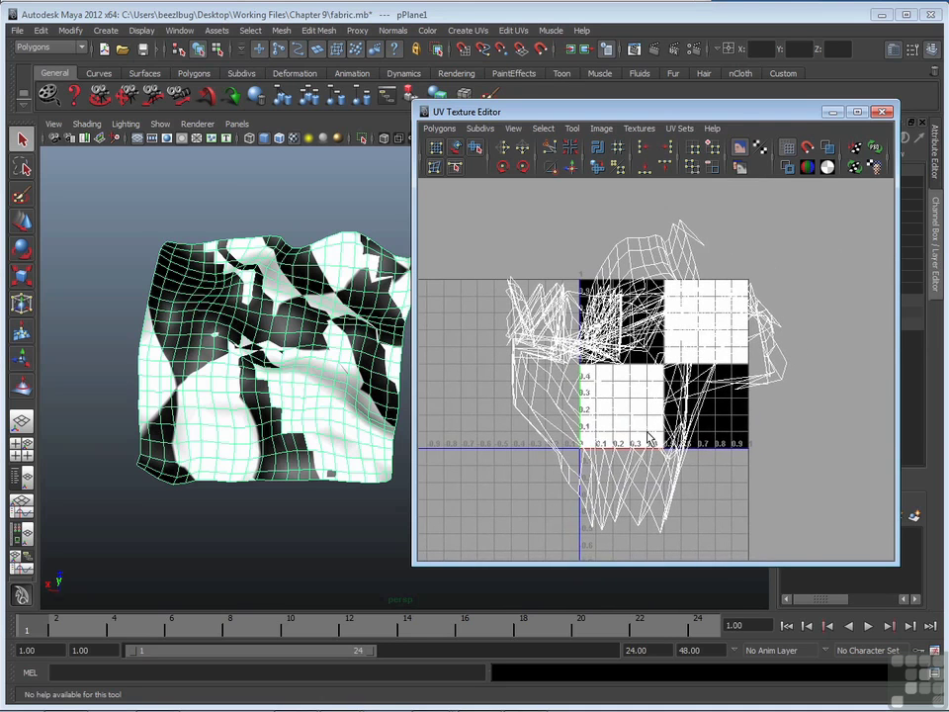
{"action": "right_click_drag", "start_coordinate": [599, 371], "coordinate": [729, 381], "text": "alt"}
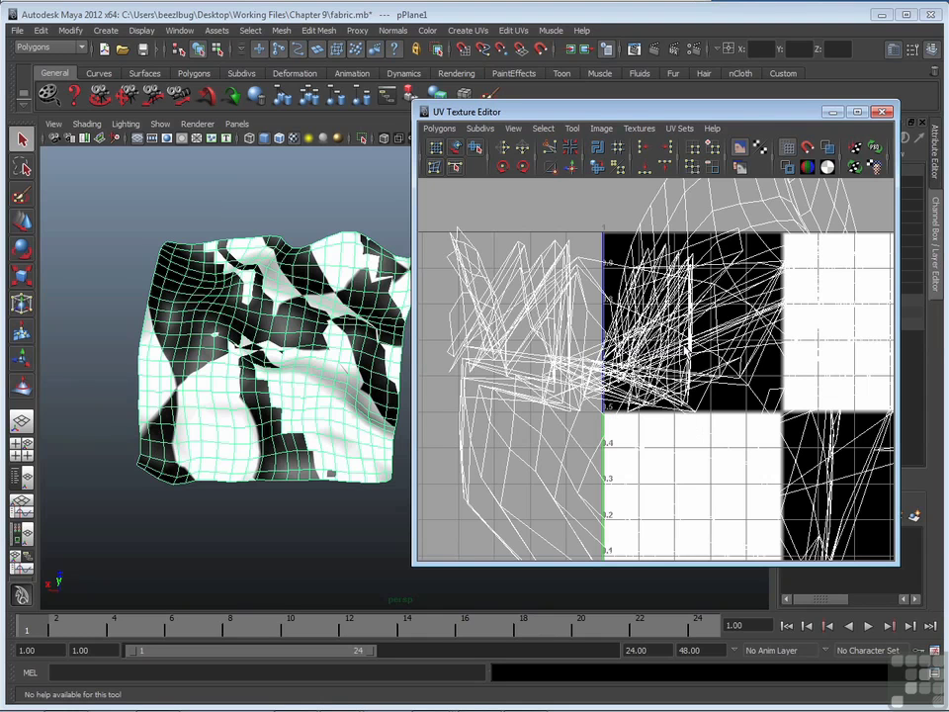
{"action": "scroll", "coordinate": [787, 377], "scroll_direction": "down", "scroll_amount": 2}
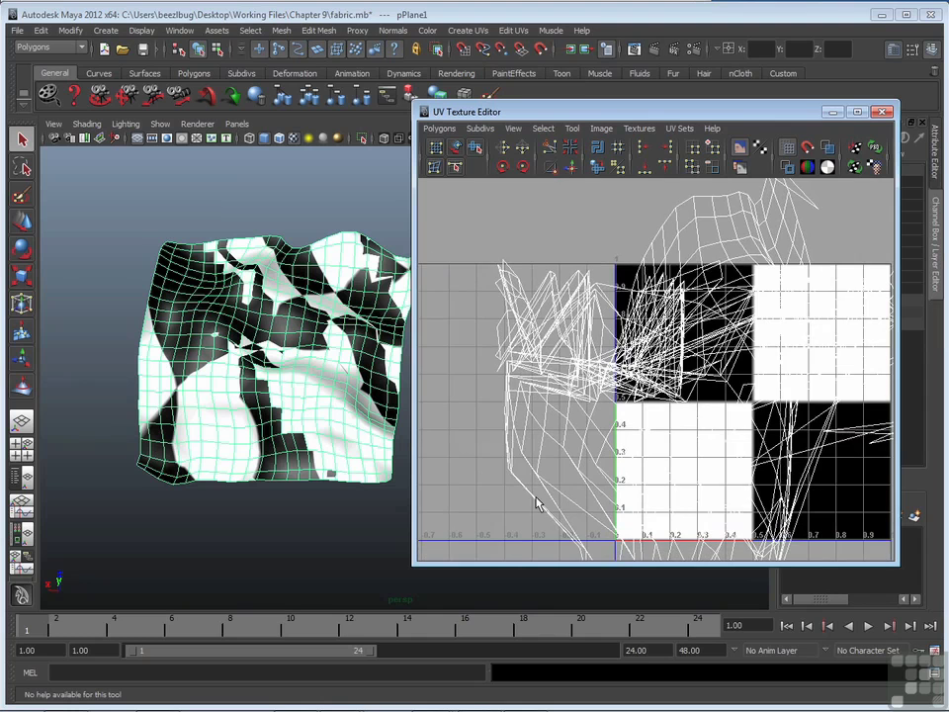
{"action": "scroll", "coordinate": [702, 458], "scroll_direction": "down", "scroll_amount": 1}
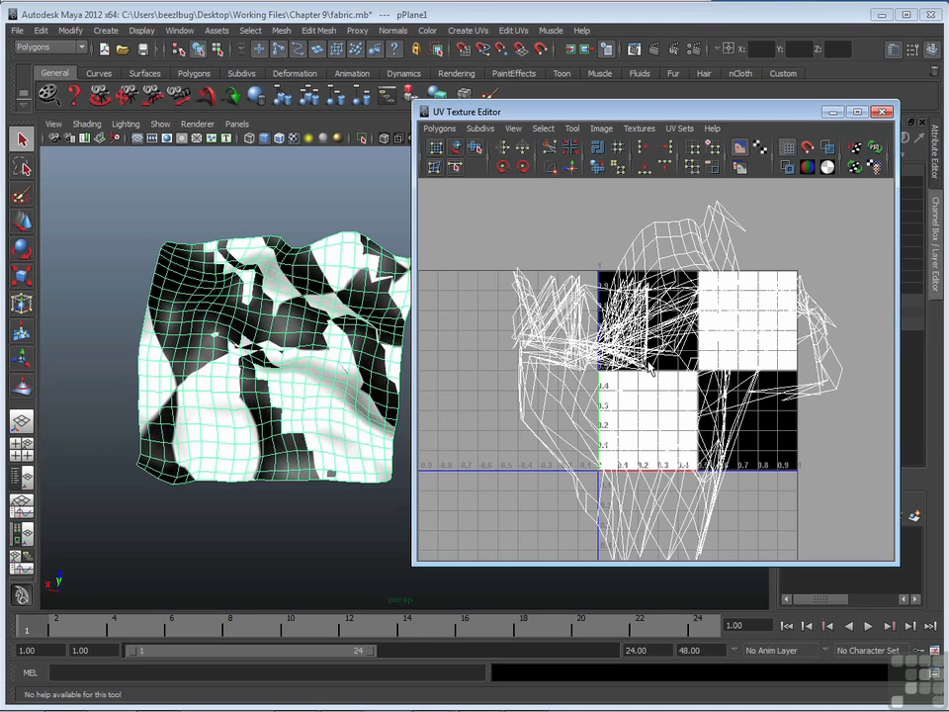
{"action": "left_click_drag", "start_coordinate": [249, 261], "coordinate": [282, 342], "text": "alt"}
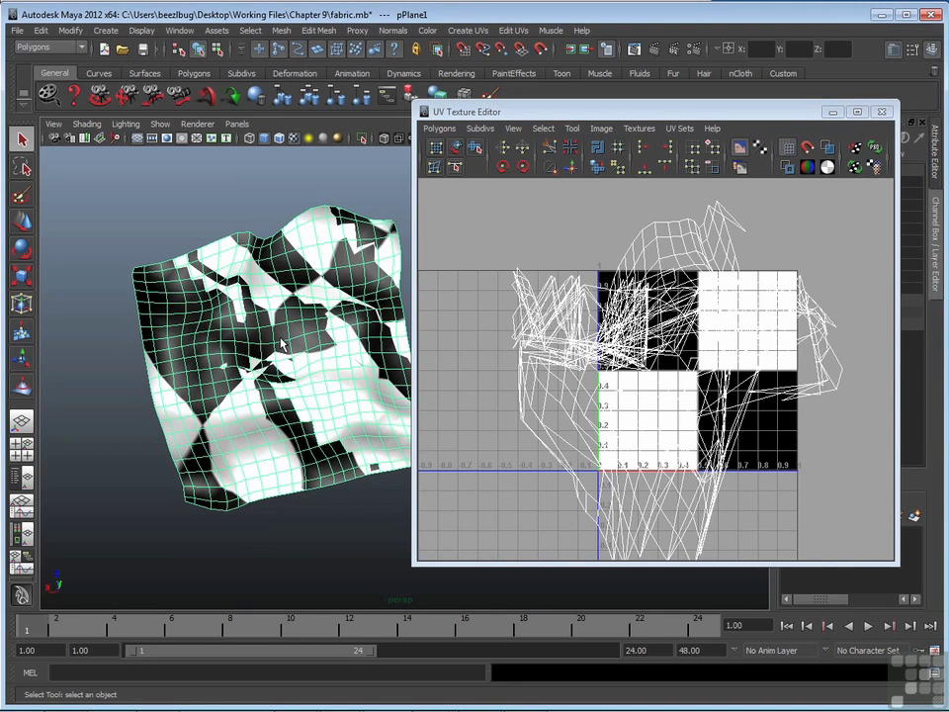
- Minimize the UV Texture Editor, render the perspective view to check the fabric textures, and minimize the render window
{"action": "left_click", "coordinate": [833, 113]}
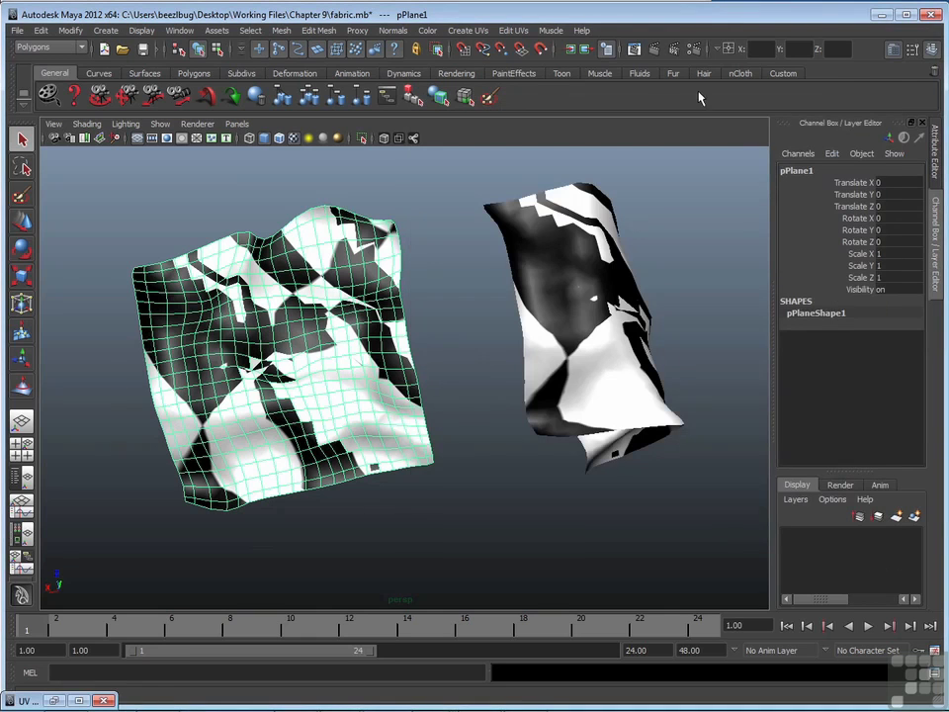
{"action": "left_click", "coordinate": [635, 49]}
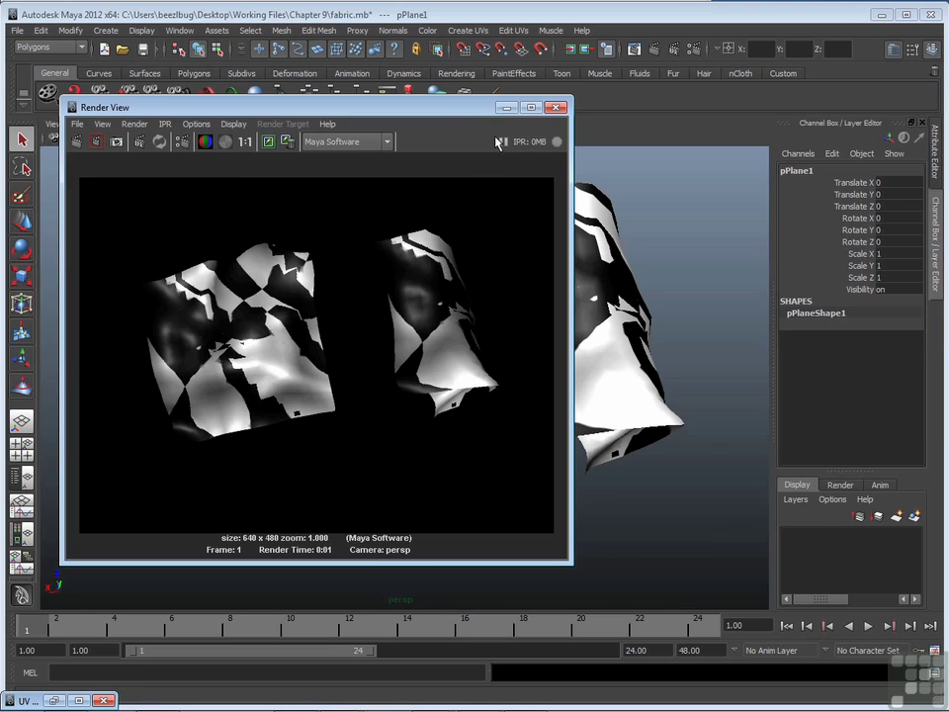
{"action": "left_click", "coordinate": [506, 107]}
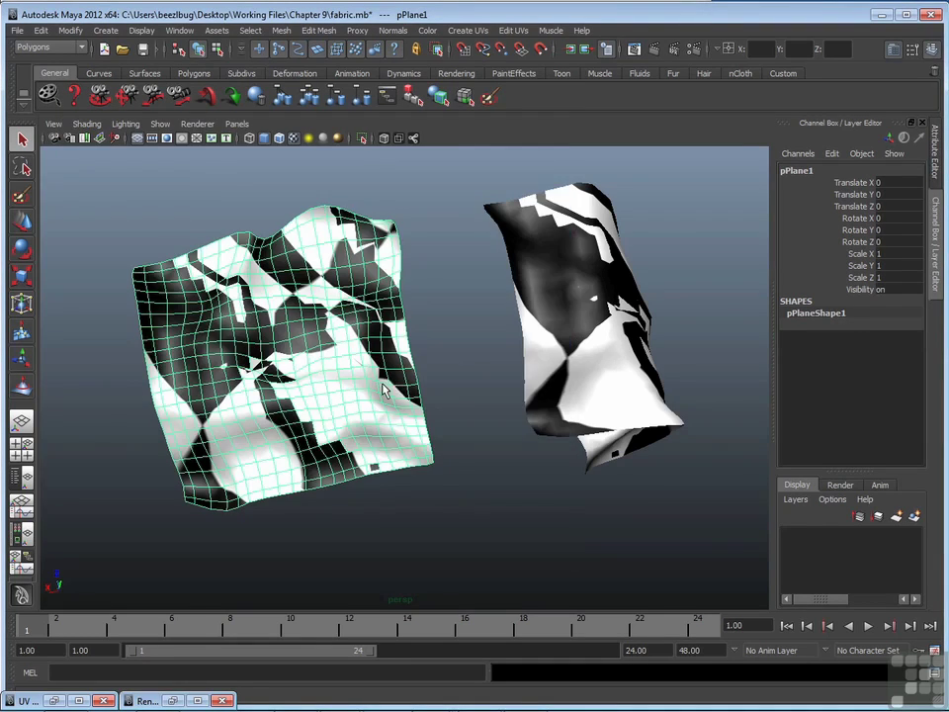
- Apply a planar UV mapping to the selected fabric piece, pPlane1, with the projection rotated 90 degrees in Y
{"action": "left_click_drag", "start_coordinate": [385, 387], "coordinate": [458, 370], "text": "alt"}
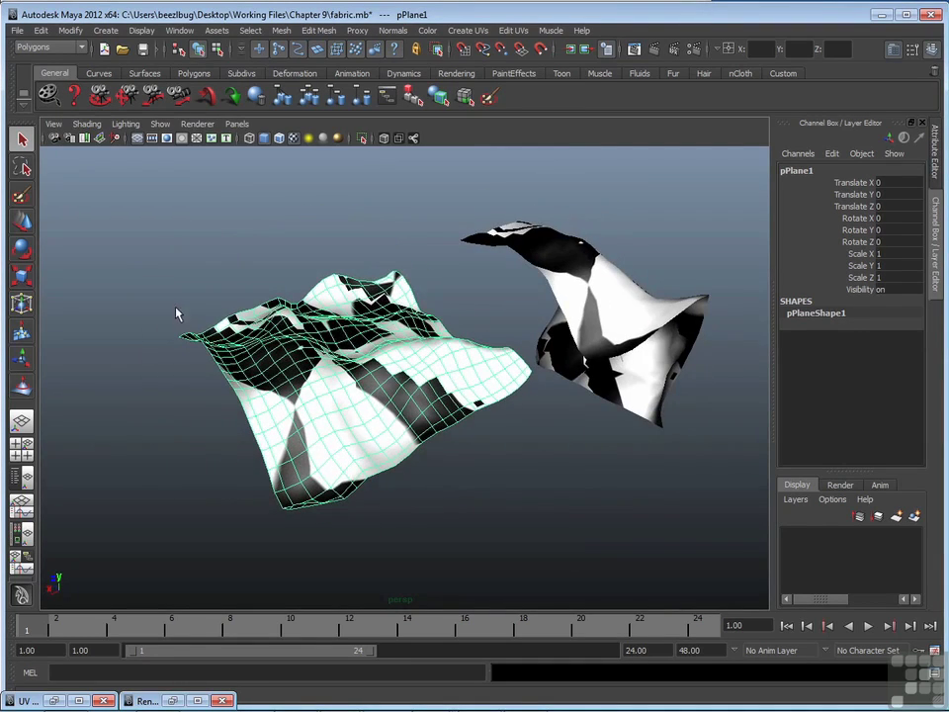
{"action": "left_click_drag", "start_coordinate": [475, 415], "coordinate": [463, 466], "text": "alt"}
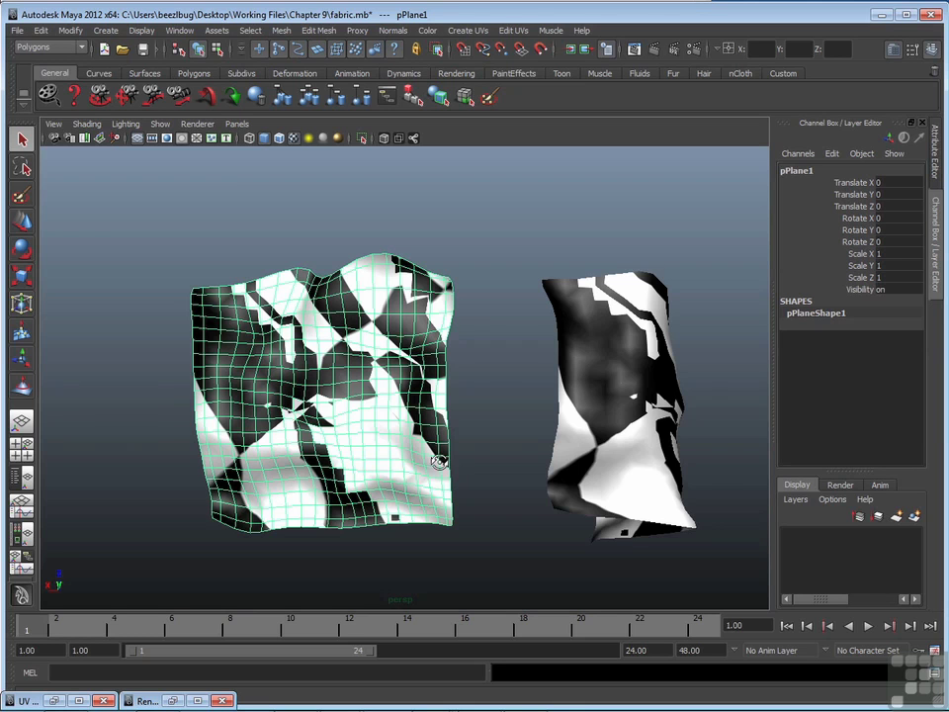
{"action": "left_click_drag", "start_coordinate": [329, 347], "coordinate": [392, 378], "text": "alt"}
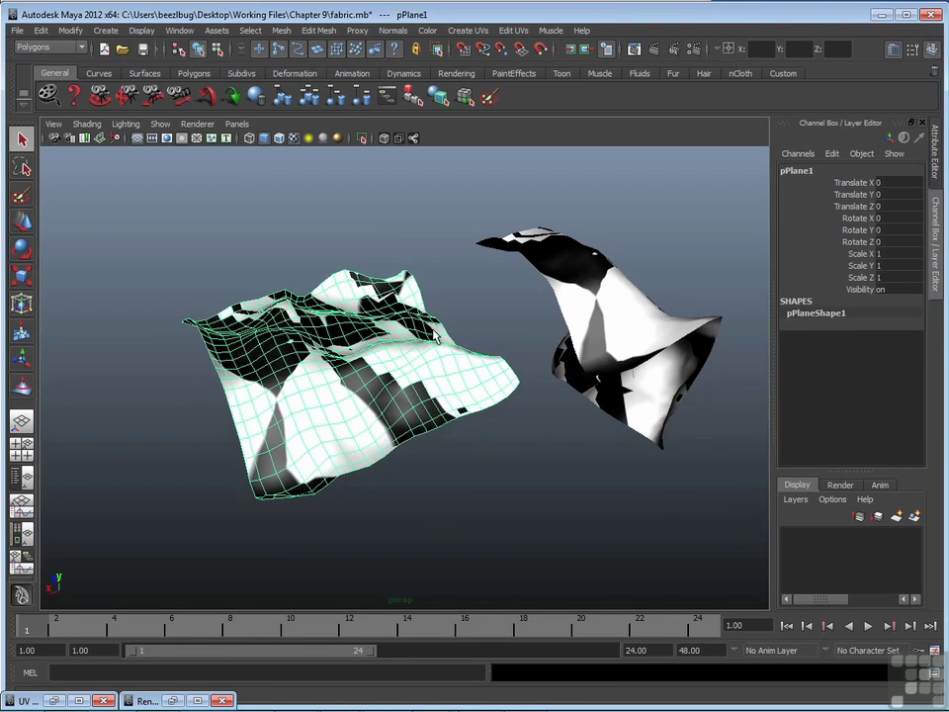
{"action": "left_click_drag", "start_coordinate": [329, 252], "coordinate": [285, 267], "text": "alt"}
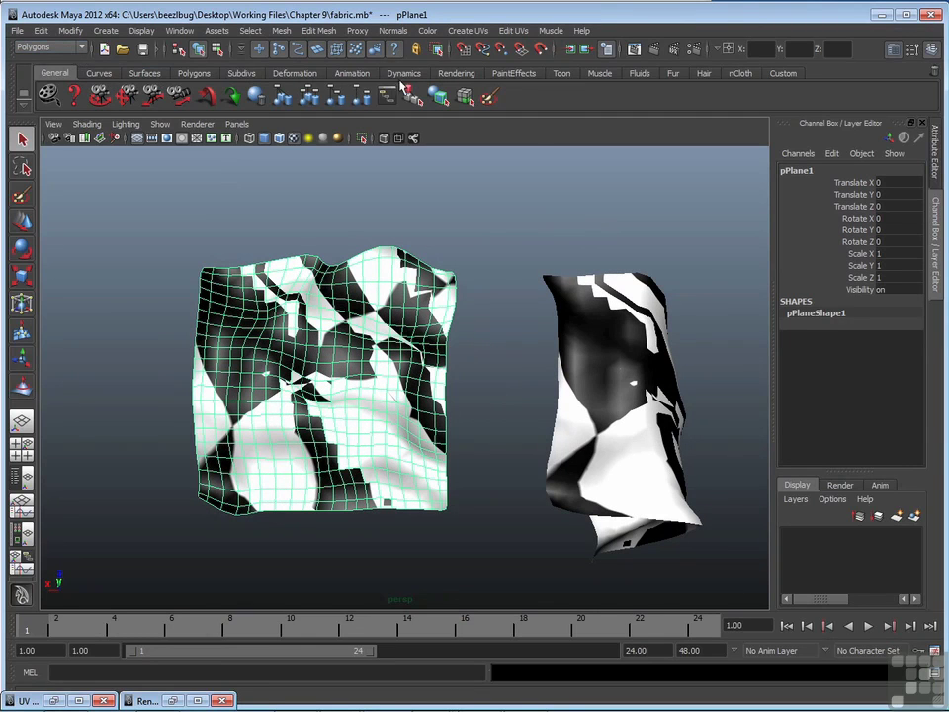
{"action": "left_click", "coordinate": [470, 30]}
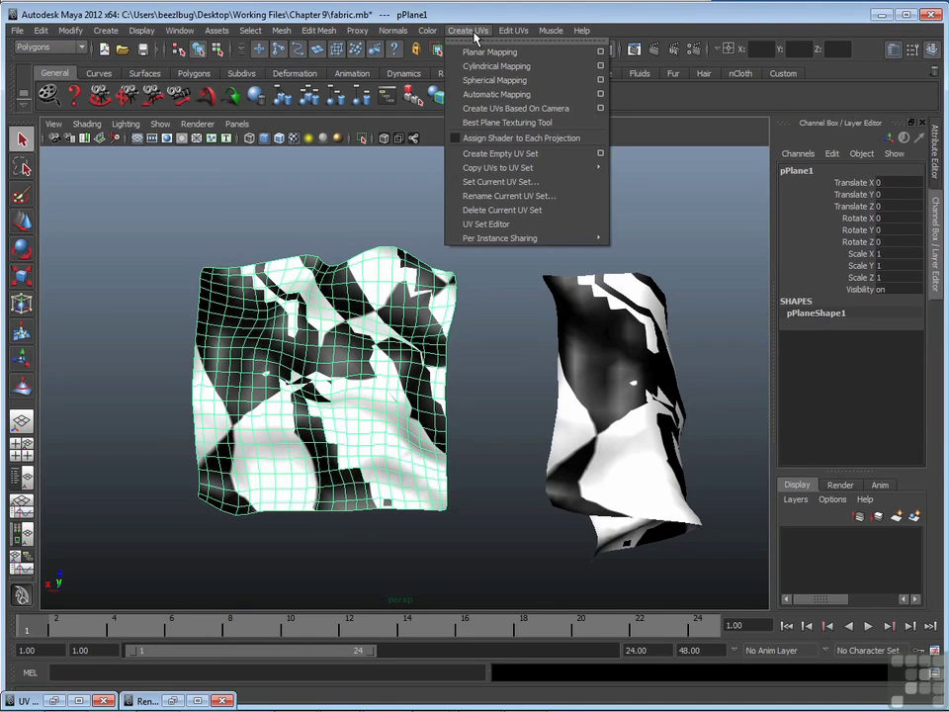
{"action": "left_click", "coordinate": [531, 55]}
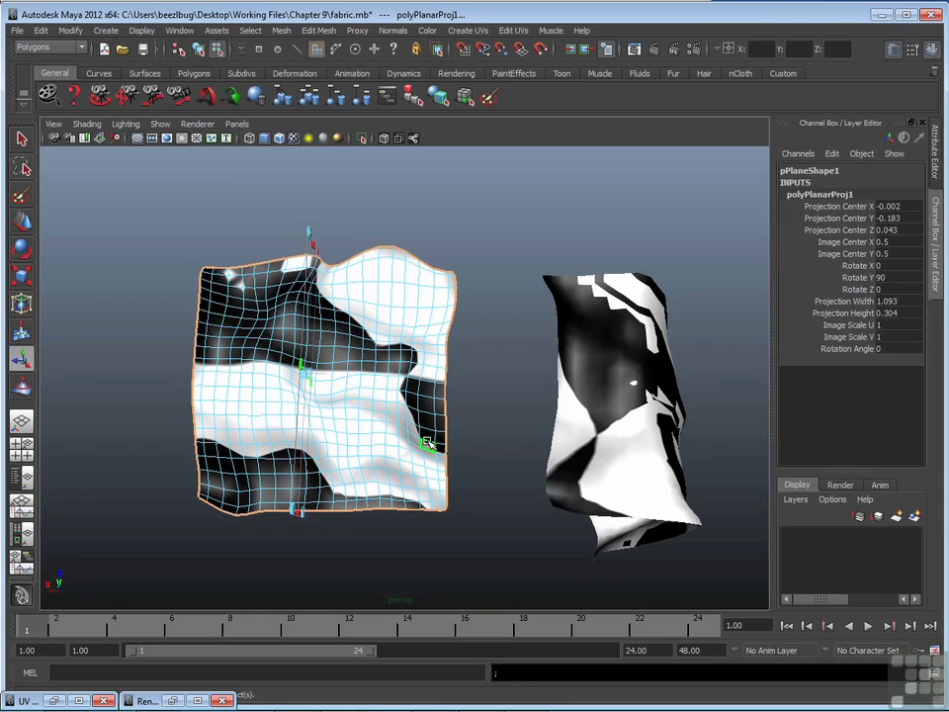
- Restore the UV Texture Editor and examine how the planar projection's orientation relates to pPlane1's UVs and checker texture
{"action": "left_click_drag", "start_coordinate": [322, 330], "coordinate": [339, 429], "text": "alt"}
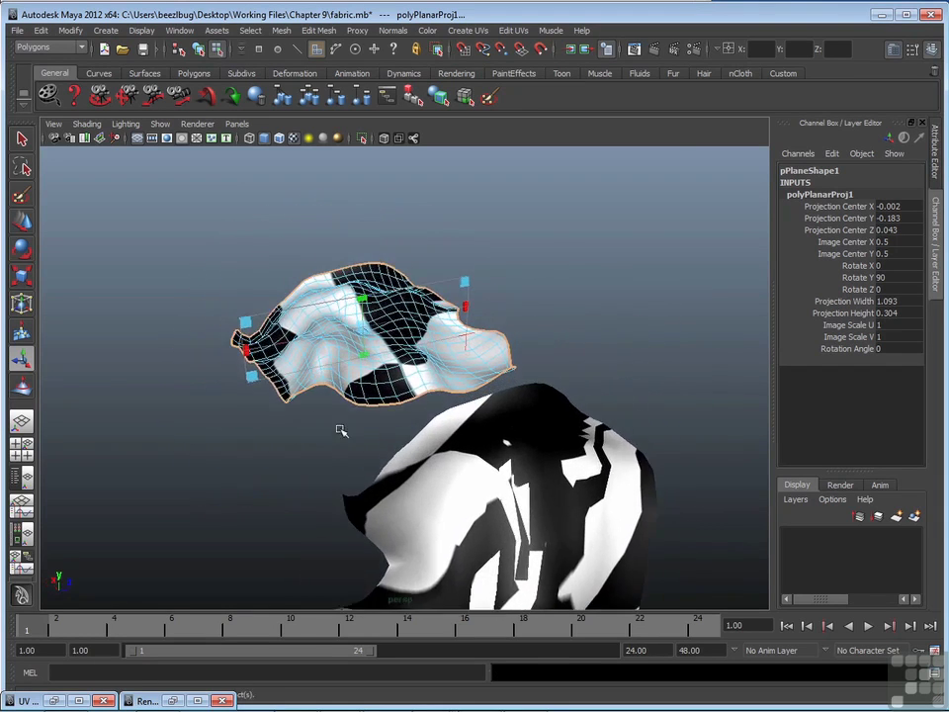
{"action": "middle_click_drag", "start_coordinate": [339, 429], "coordinate": [471, 416], "text": "alt"}
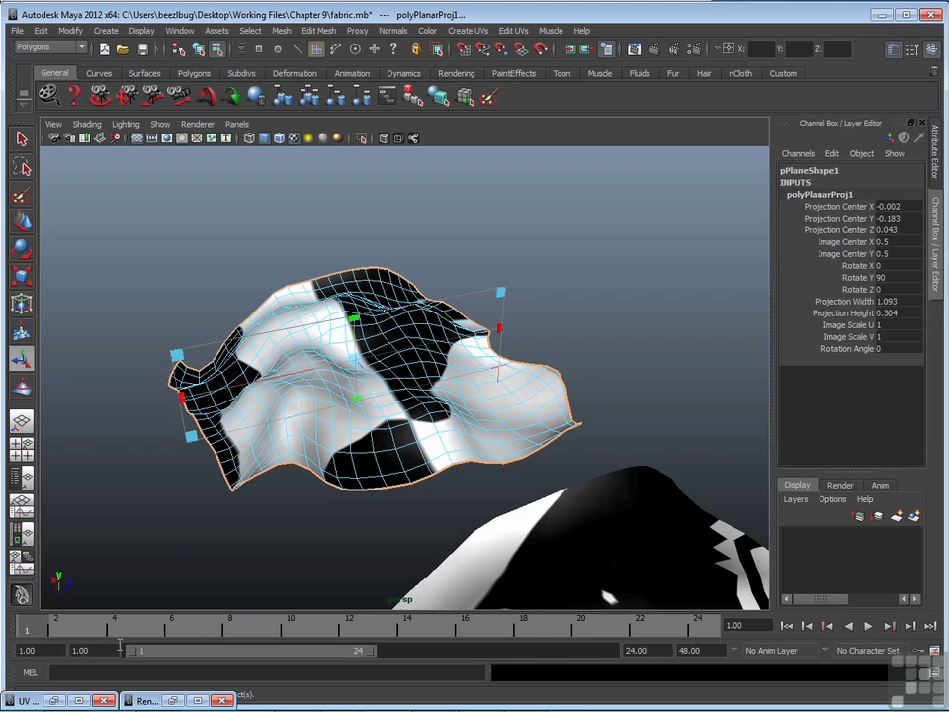
{"action": "left_click", "coordinate": [57, 700]}
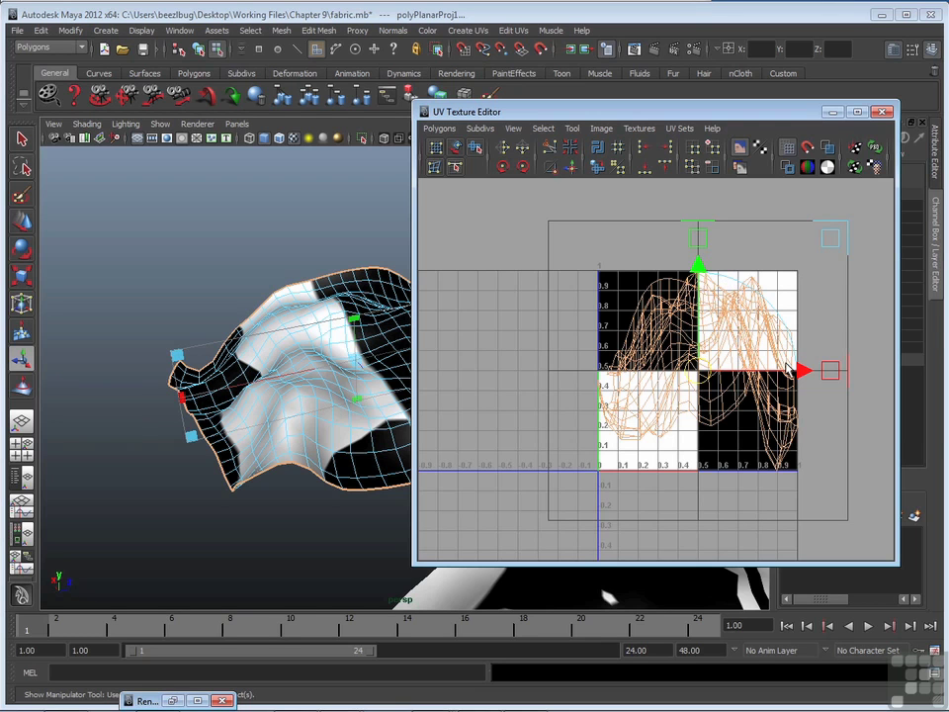
{"action": "left_click_drag", "start_coordinate": [346, 318], "coordinate": [306, 336], "text": "alt"}
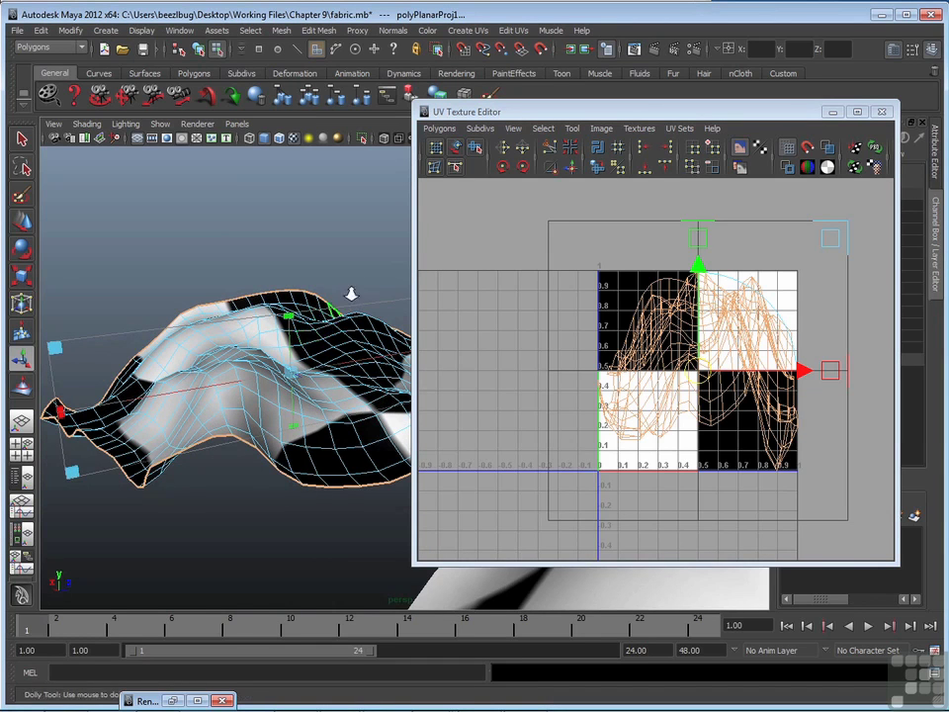
{"action": "left_click_drag", "start_coordinate": [309, 336], "coordinate": [300, 379], "text": "alt"}
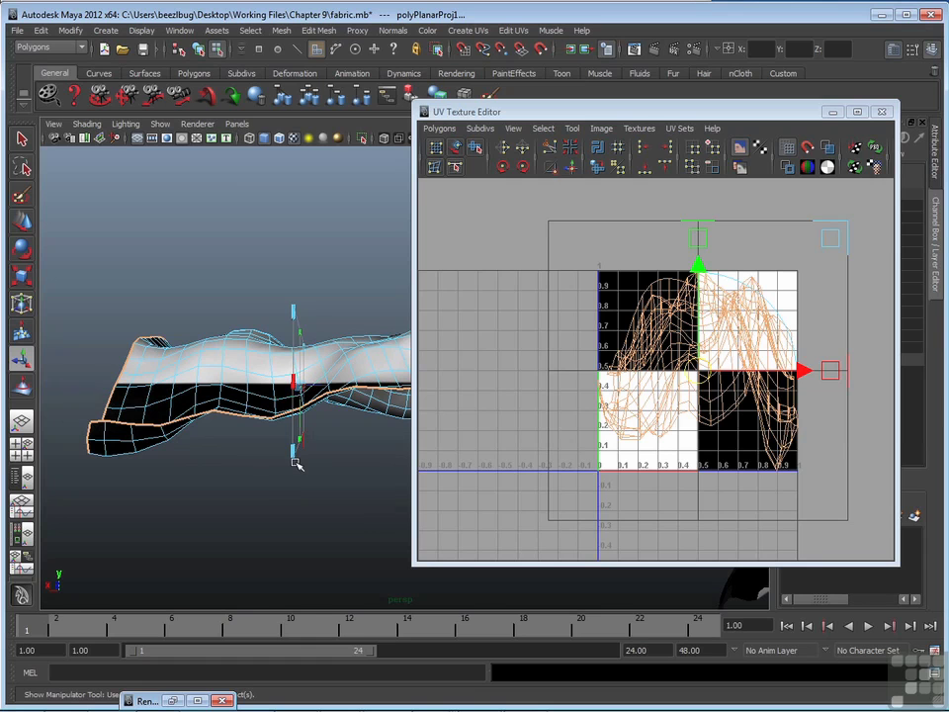
{"action": "left_click_drag", "start_coordinate": [296, 445], "coordinate": [280, 427], "text": "alt"}
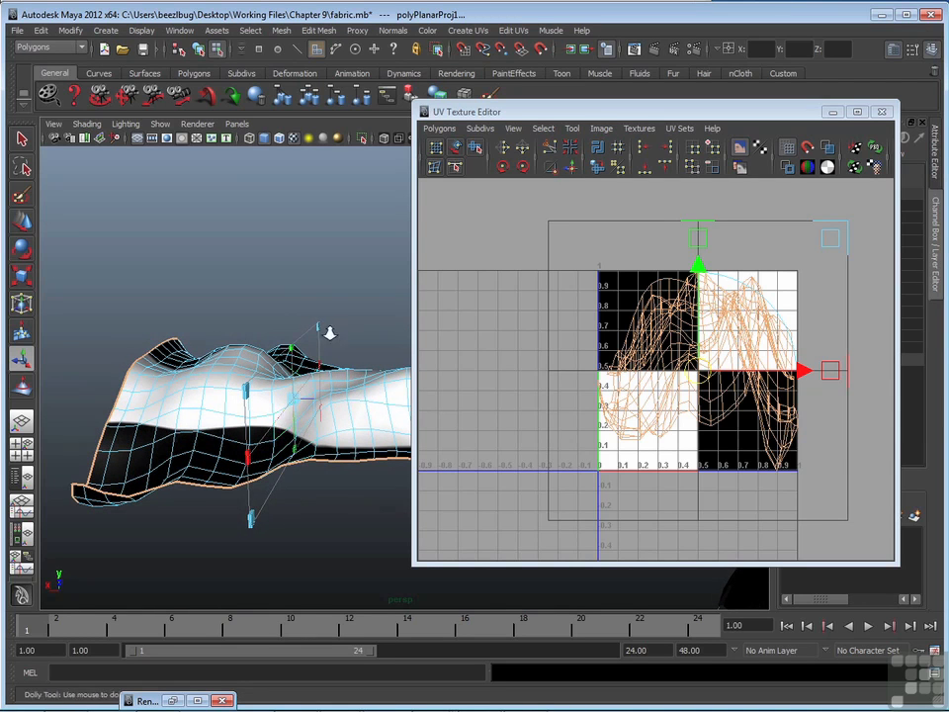
{"action": "left_click_drag", "start_coordinate": [244, 254], "coordinate": [225, 463], "text": "alt"}
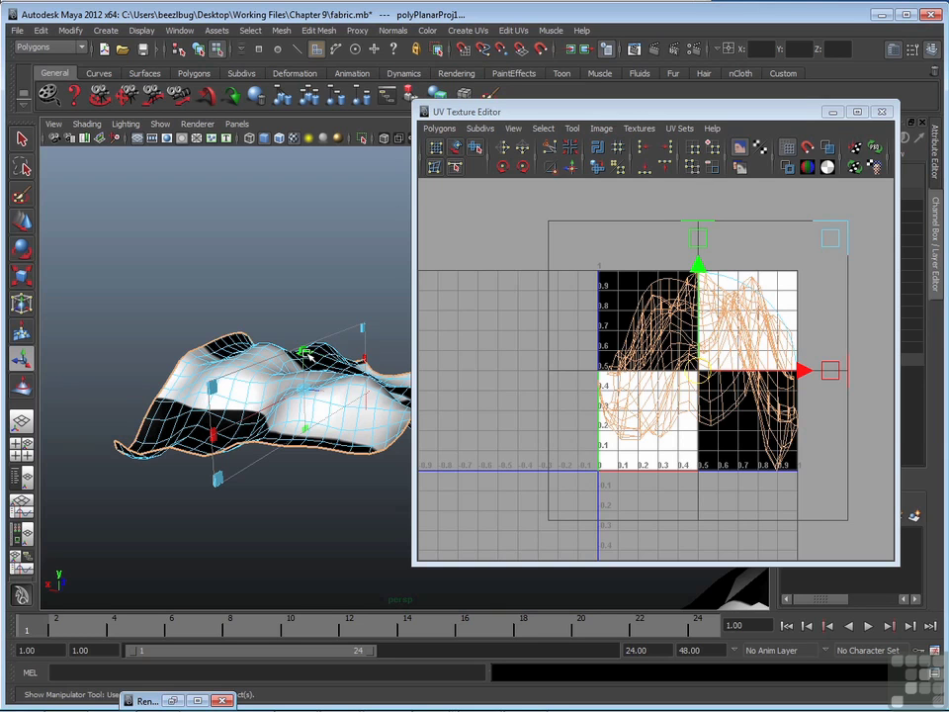
{"action": "left_click_drag", "start_coordinate": [306, 354], "coordinate": [332, 470], "text": "alt"}
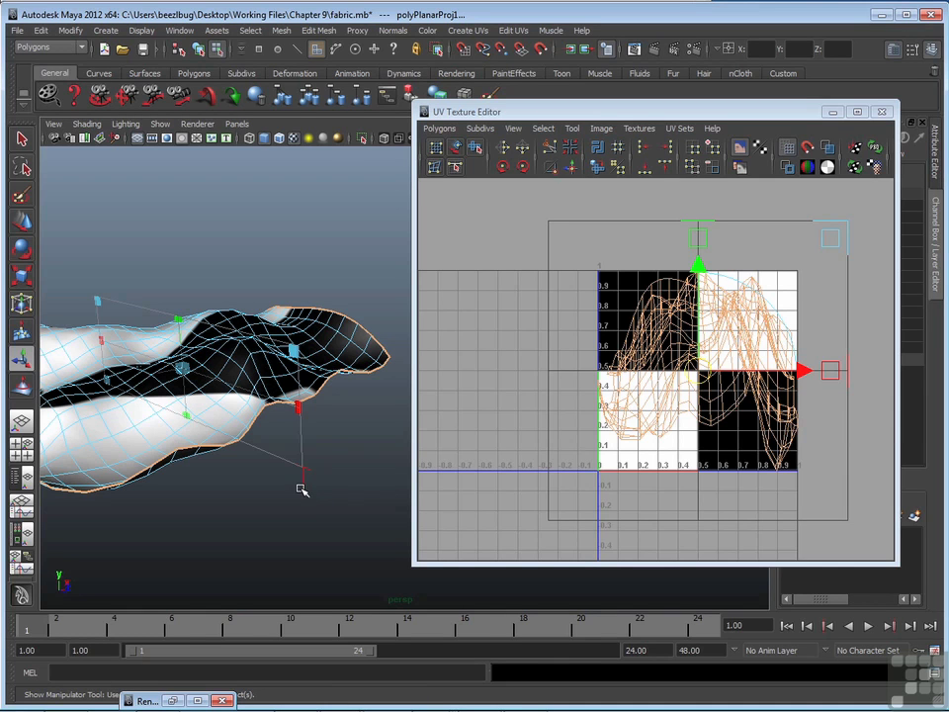
- Switch the planar projection manipulator on pPlane1 to its move, rotate and scale handles, keeping the projected faces selected
{"action": "left_click", "coordinate": [307, 480]}
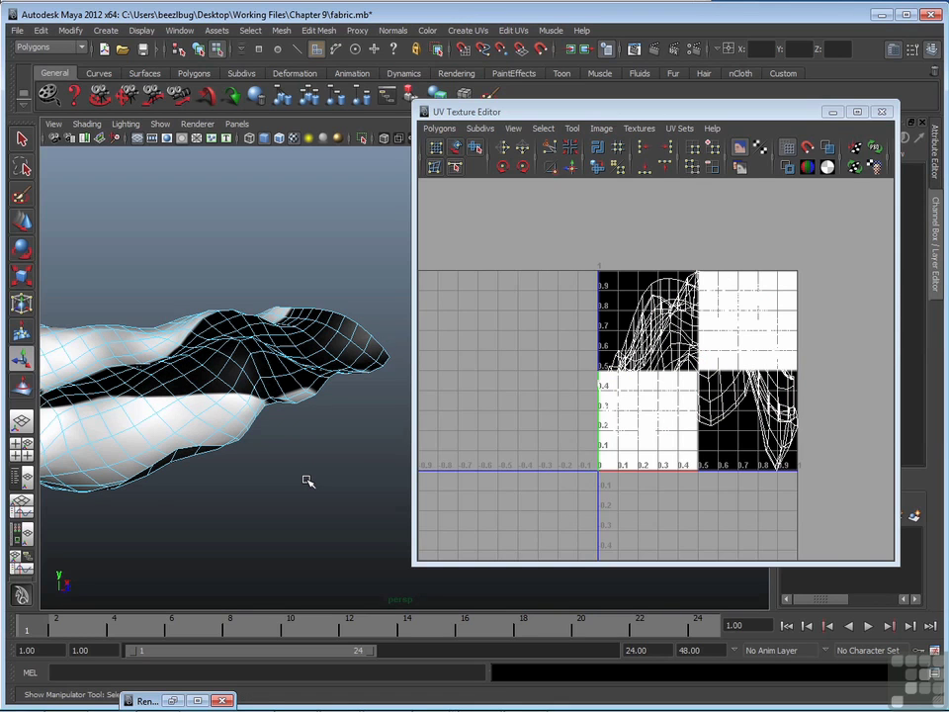
{"action": "key", "text": "ctrl+z"}
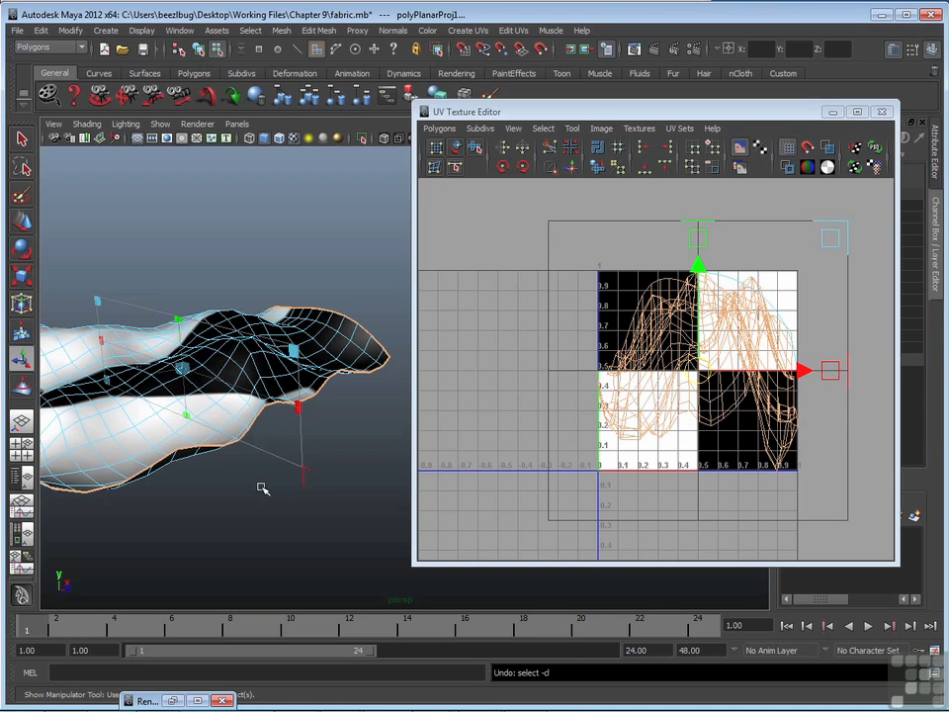
{"action": "mouse_move", "coordinate": [262, 488]}
{"action": "left_mouse_down", "text": "alt"}
{"action": "mouse_move", "coordinate": [282, 494]}
{"action": "mouse_move", "coordinate": [326, 424]}
{"action": "mouse_move", "coordinate": [280, 457]}
{"action": "mouse_move", "coordinate": [270, 483]}
{"action": "left_mouse_up", "text": "alt"}
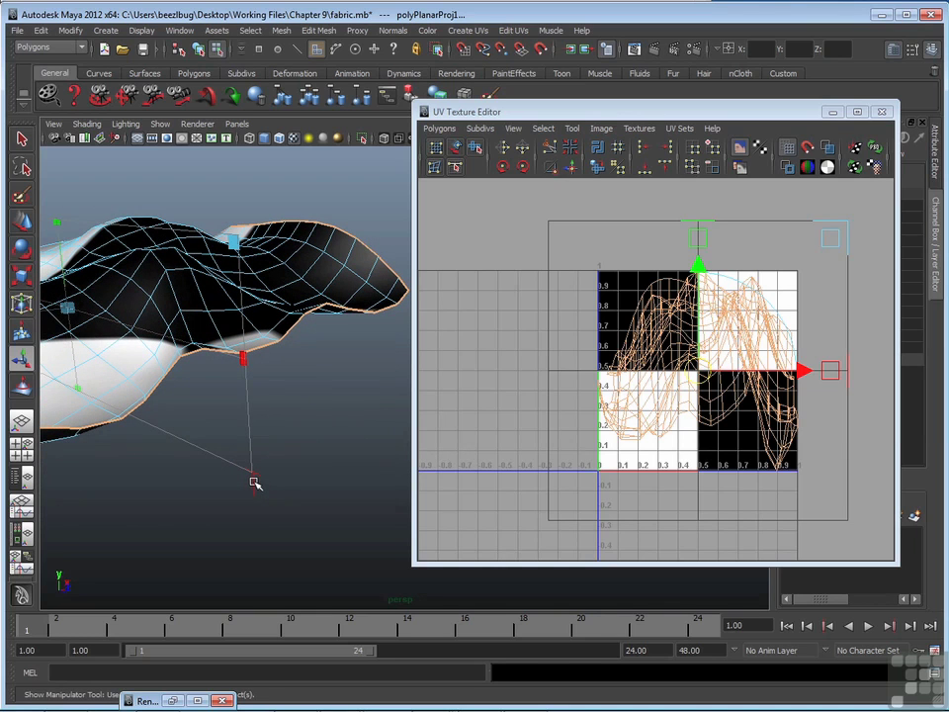
{"action": "left_click", "coordinate": [254, 482]}
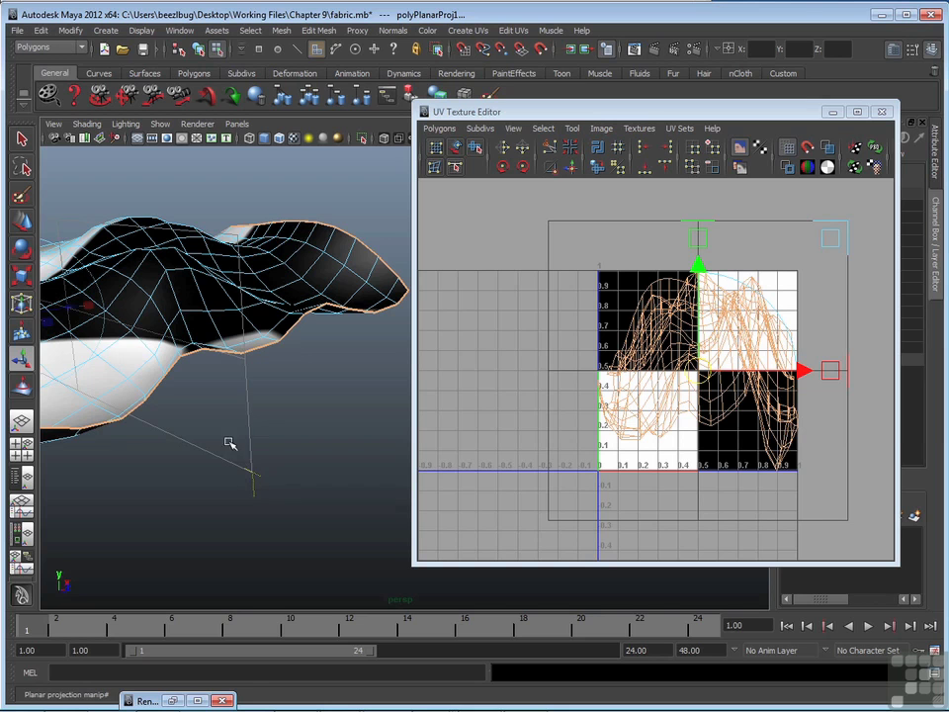
- Show the manipulator's rotation rings and rotate the planar projection to about 90 degrees so it lies flat over the fabric
{"action": "left_click_drag", "start_coordinate": [228, 440], "coordinate": [146, 454], "text": "alt"}
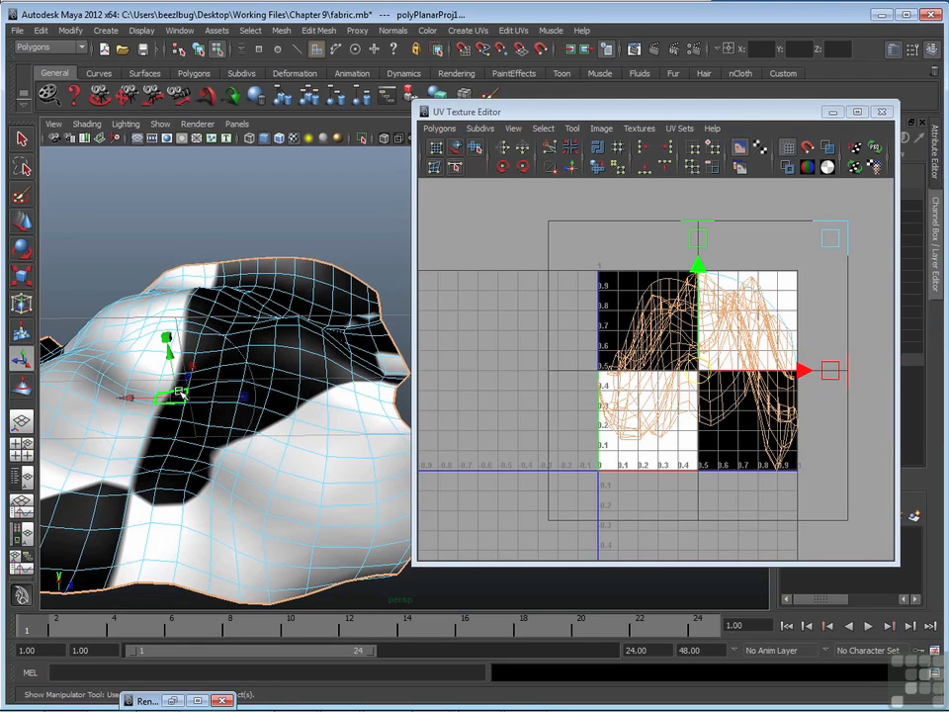
{"action": "left_click_drag", "start_coordinate": [178, 396], "coordinate": [210, 386], "text": "alt"}
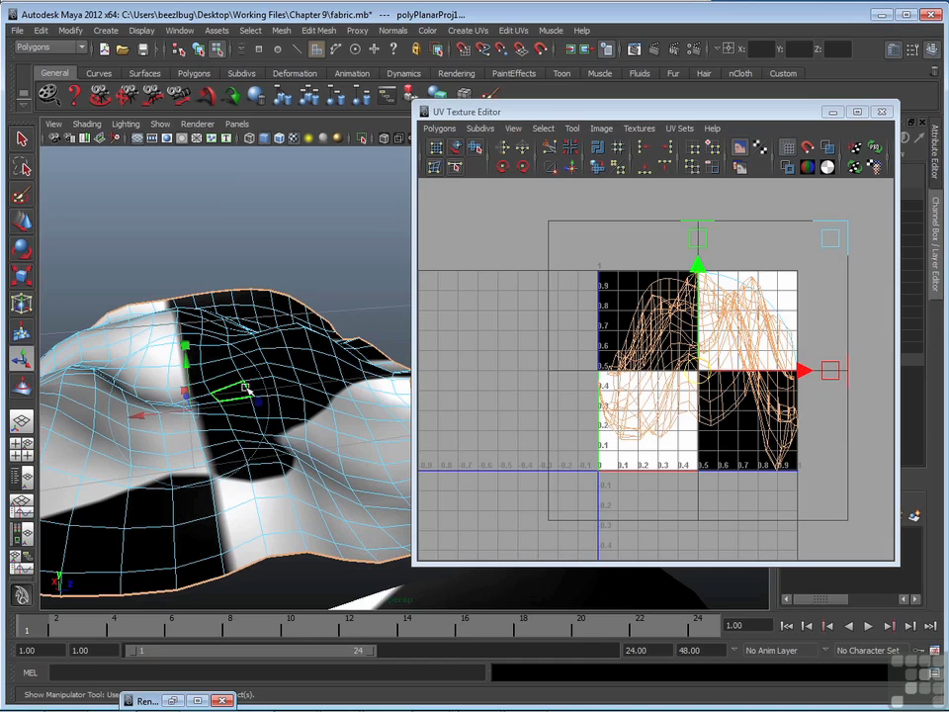
{"action": "mouse_move", "coordinate": [282, 457]}
{"action": "left_mouse_down", "text": "alt"}
{"action": "mouse_move", "coordinate": [258, 428]}
{"action": "mouse_move", "coordinate": [302, 449]}
{"action": "mouse_move", "coordinate": [288, 449]}
{"action": "mouse_move", "coordinate": [297, 457]}
{"action": "left_mouse_up", "text": "alt"}
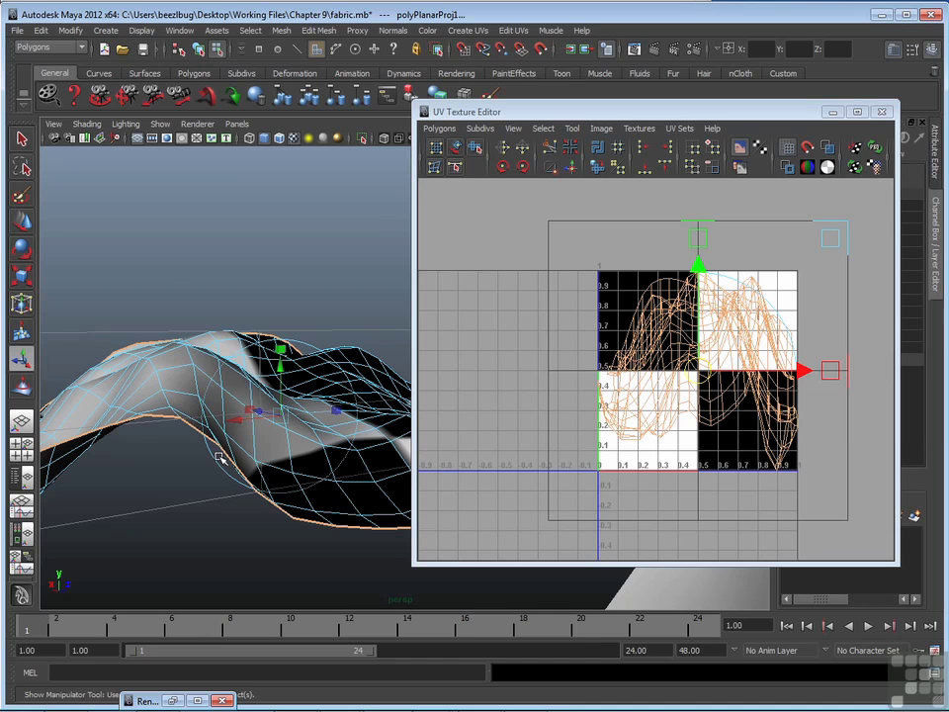
{"action": "right_click_drag", "start_coordinate": [239, 451], "coordinate": [184, 483], "text": "alt"}
{"action": "middle_click_drag", "start_coordinate": [183, 483], "coordinate": [264, 468], "text": "alt"}
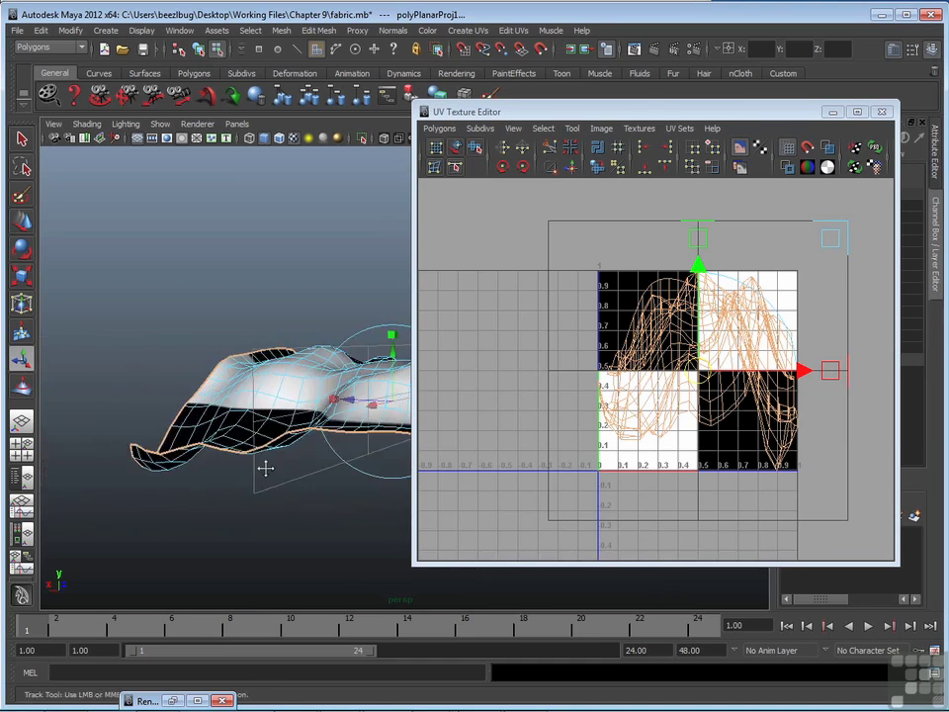
{"action": "left_click_drag", "start_coordinate": [265, 468], "coordinate": [236, 502], "text": "alt"}
{"action": "left_click", "coordinate": [276, 483]}
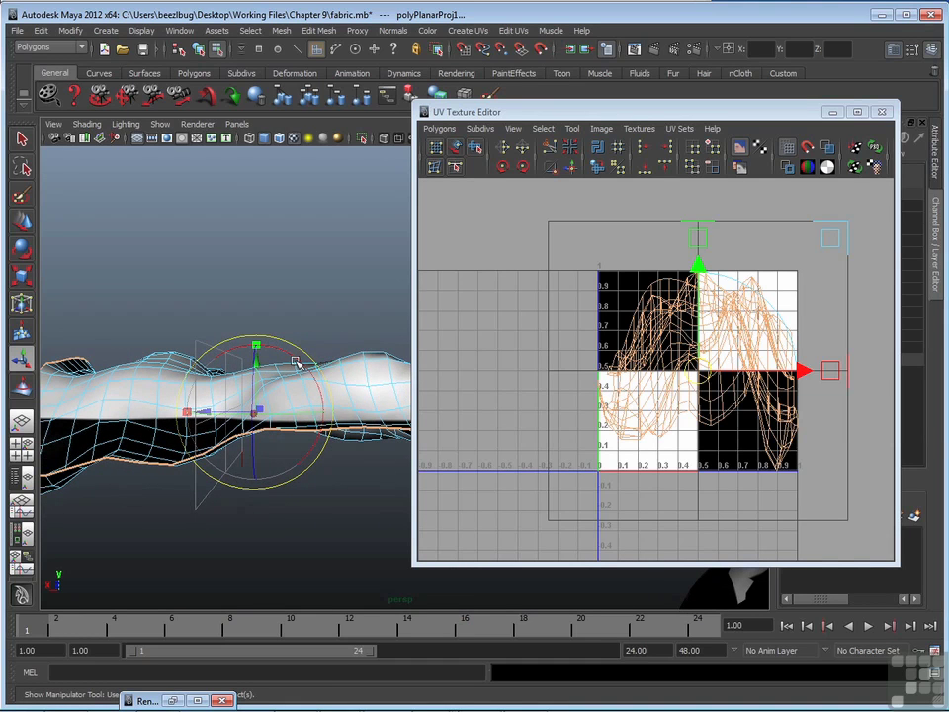
{"action": "left_click_drag", "start_coordinate": [289, 356], "coordinate": [251, 350]}
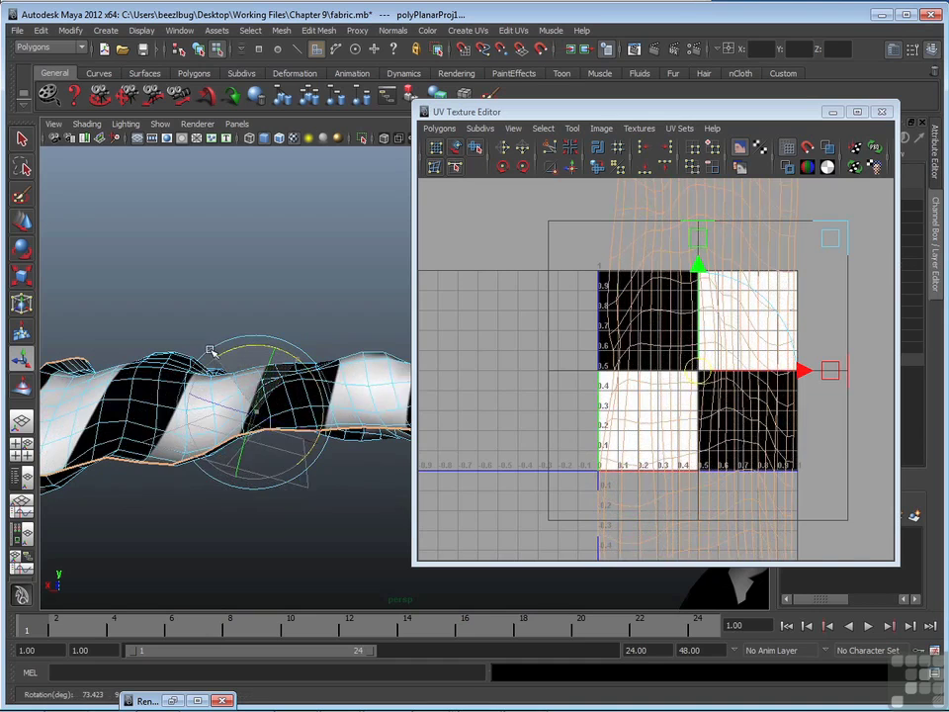
{"action": "left_click_drag", "start_coordinate": [211, 350], "coordinate": [235, 358]}
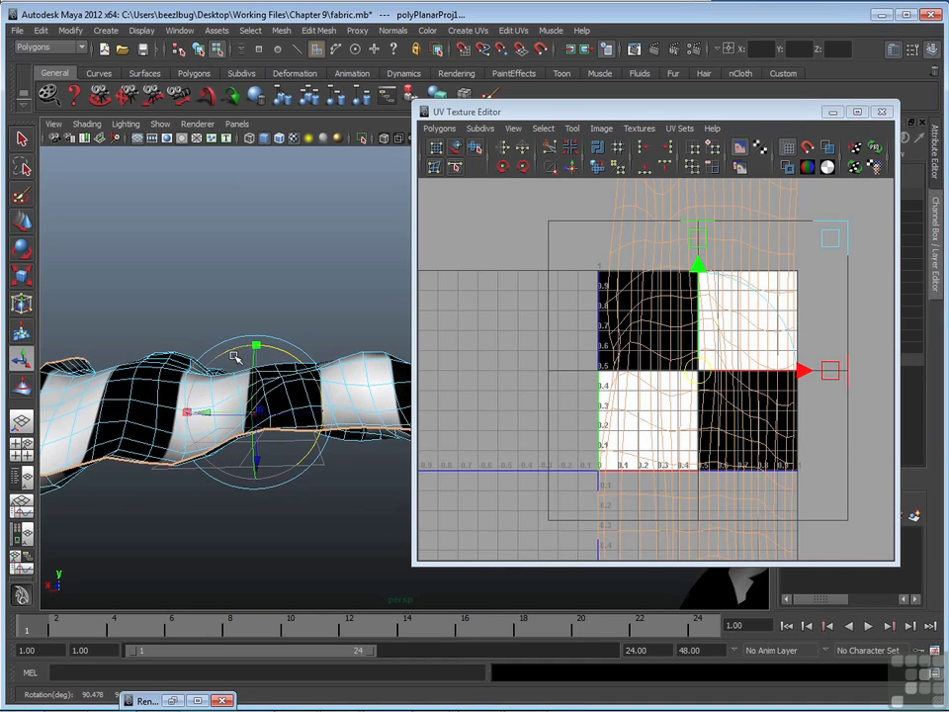
- Inspect the reprojected checker on the fabric, try a small sideways adjustment of the projection manipulator, and undo it
{"action": "left_click_drag", "start_coordinate": [317, 353], "coordinate": [265, 450], "text": "alt"}
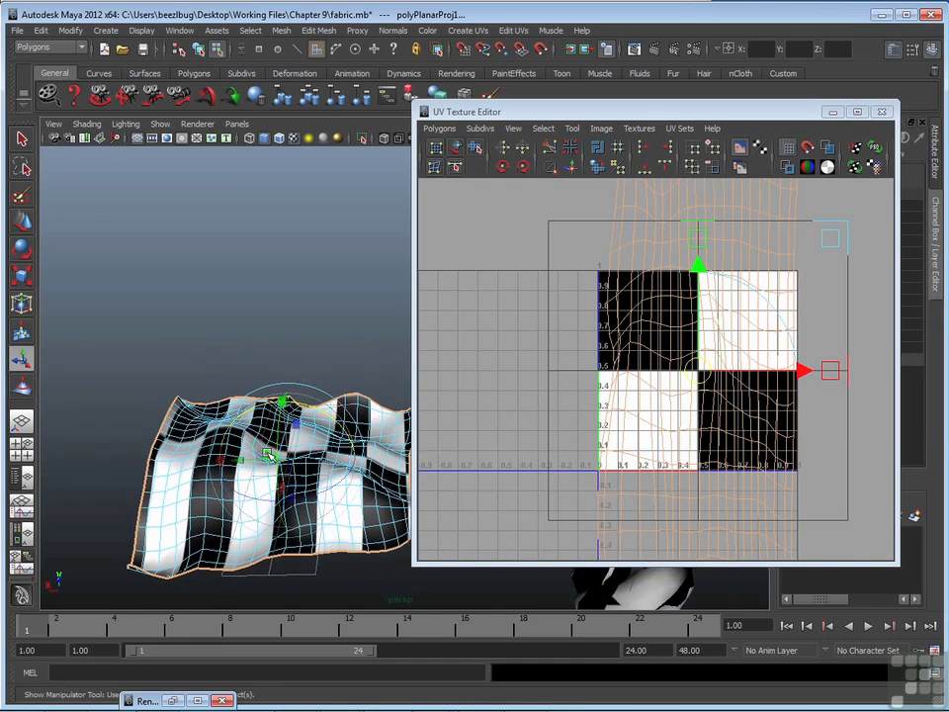
{"action": "left_click_drag", "start_coordinate": [237, 356], "coordinate": [276, 385], "text": "alt"}
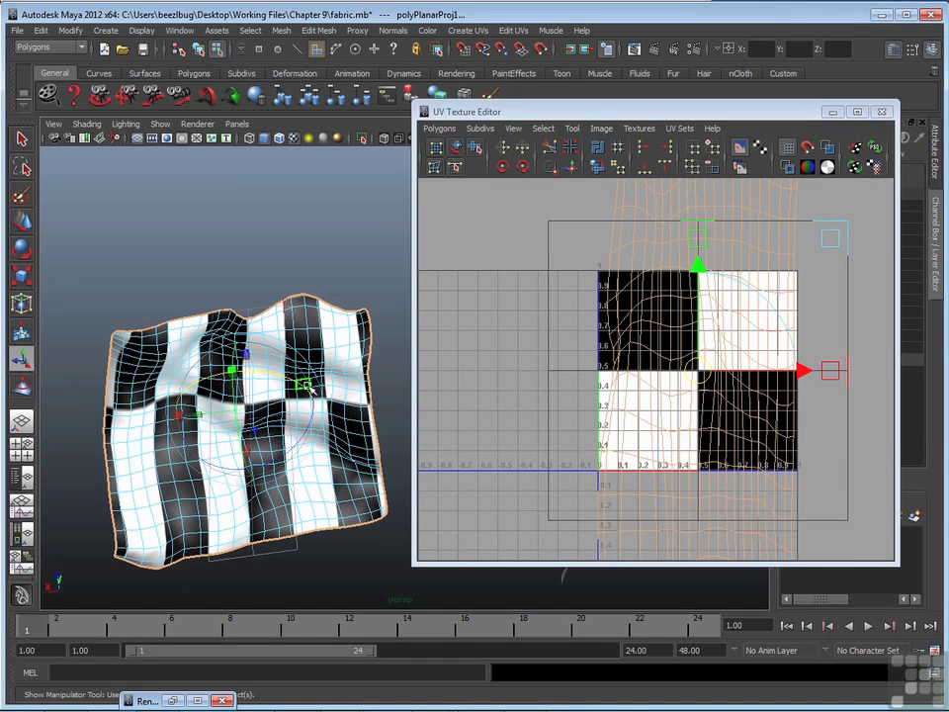
{"action": "left_click_drag", "start_coordinate": [309, 389], "coordinate": [252, 465], "text": "alt"}
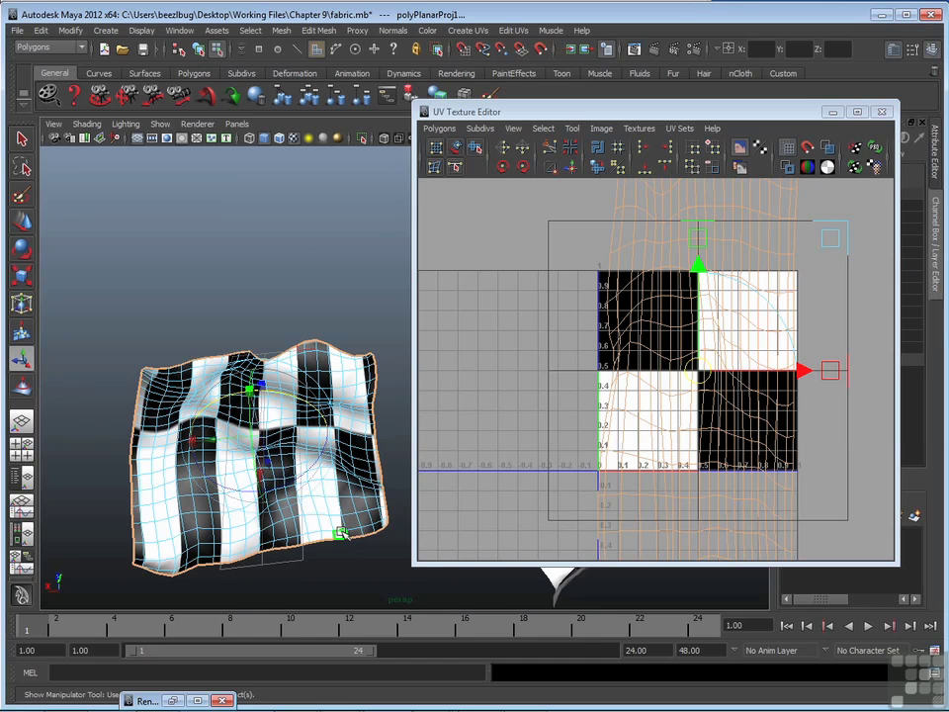
{"action": "left_click_drag", "start_coordinate": [302, 532], "coordinate": [237, 425], "text": "alt"}
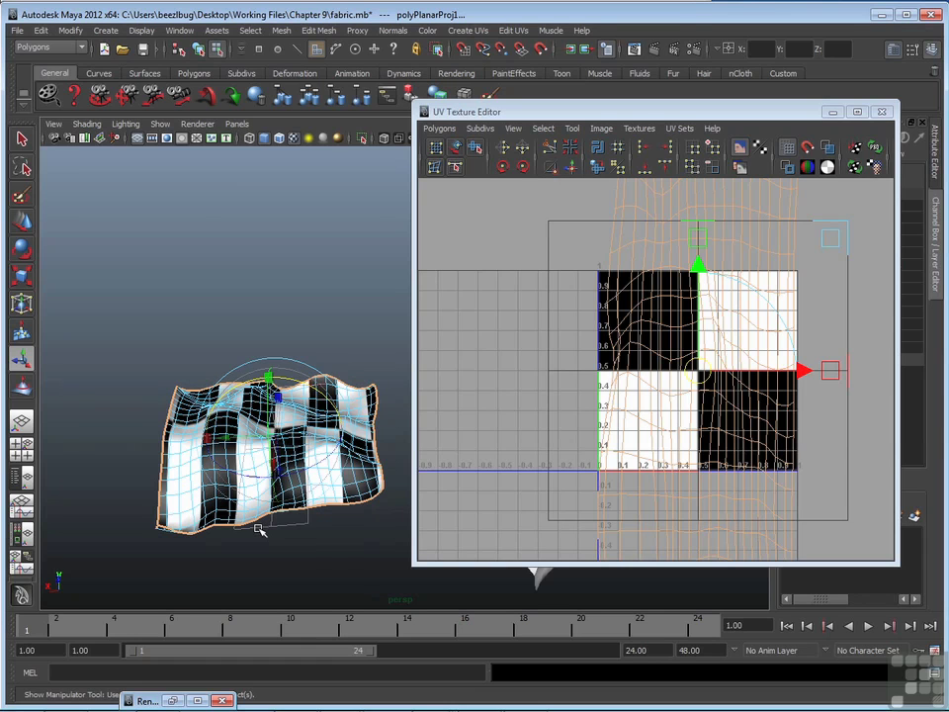
{"action": "left_click_drag", "start_coordinate": [239, 539], "coordinate": [330, 500], "text": "alt"}
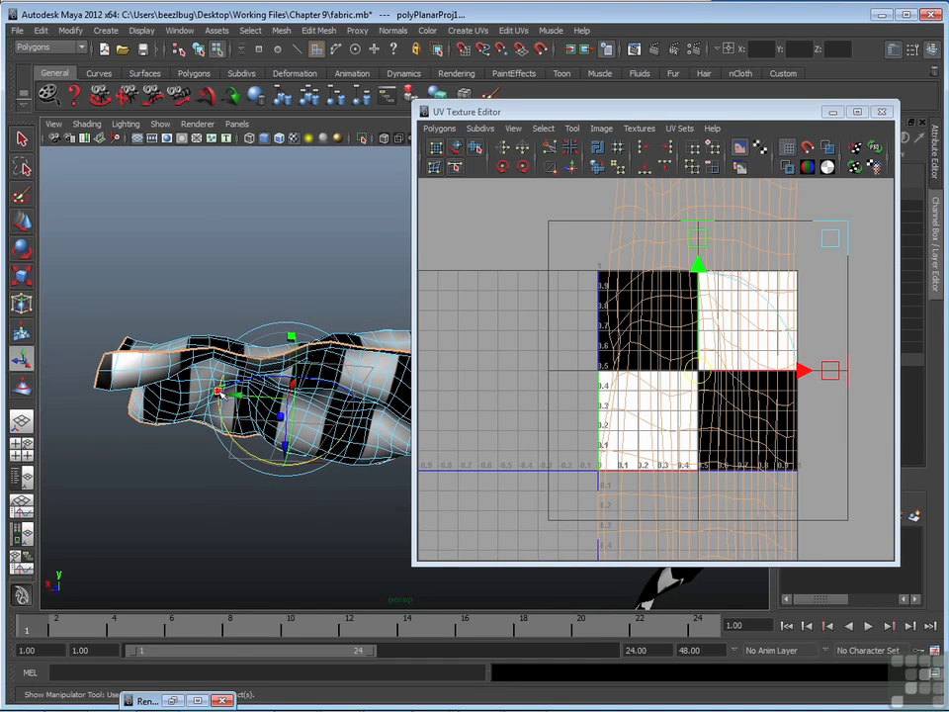
{"action": "left_click_drag", "start_coordinate": [220, 394], "coordinate": [221, 395]}
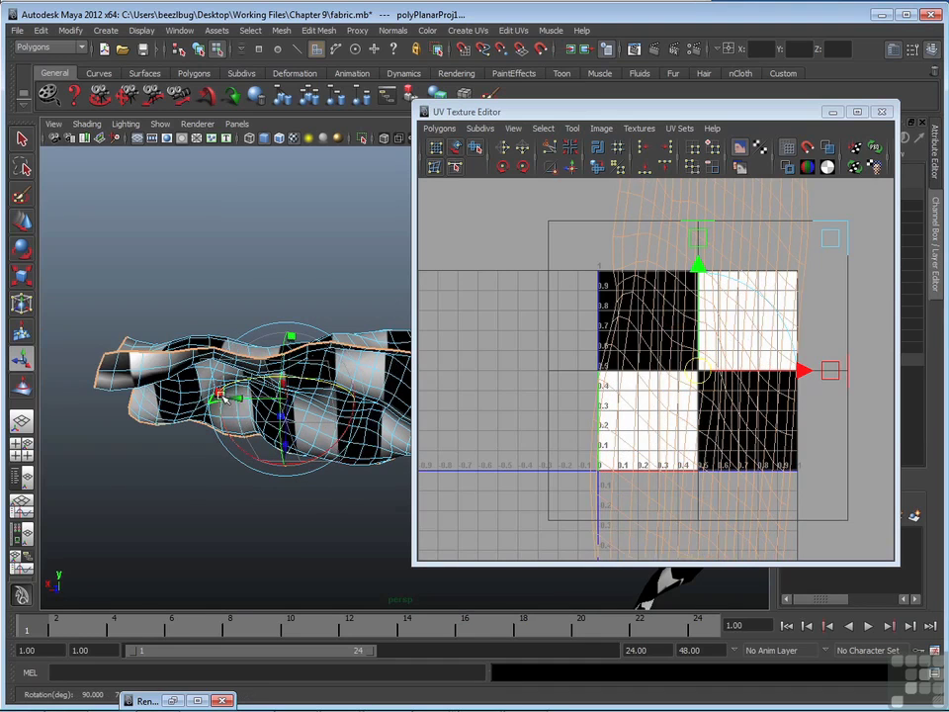
{"action": "key", "text": "ctrl+z"}
{"action": "scroll", "coordinate": [261, 402], "scroll_direction": "up", "scroll_amount": 5}
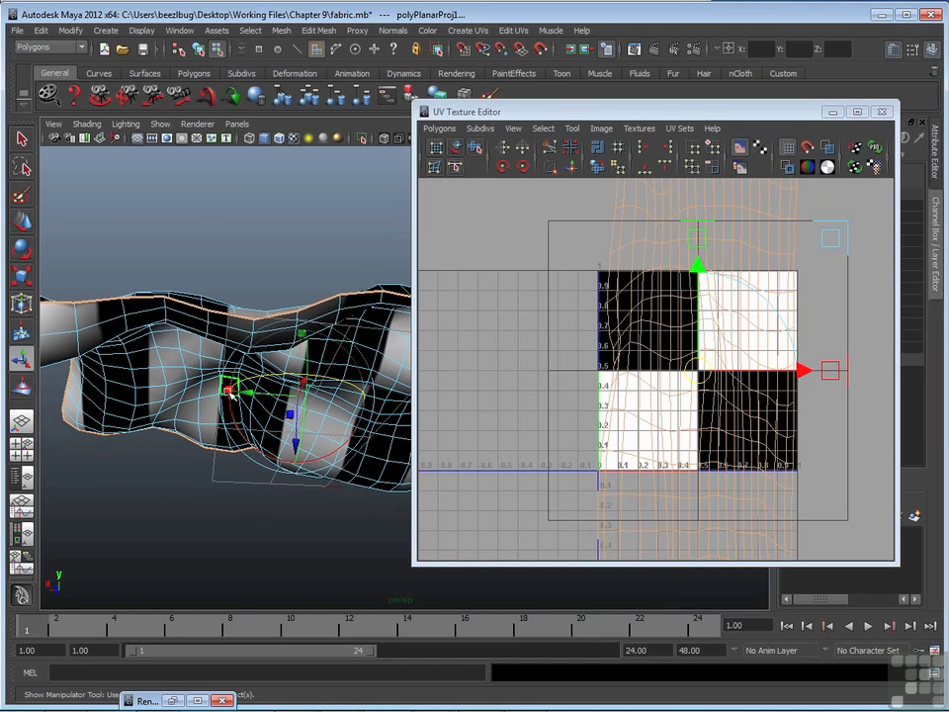
- Turn the planar projection slightly around its second rotation axis and check the checker pattern on the fabric
{"action": "left_click", "coordinate": [227, 391]}
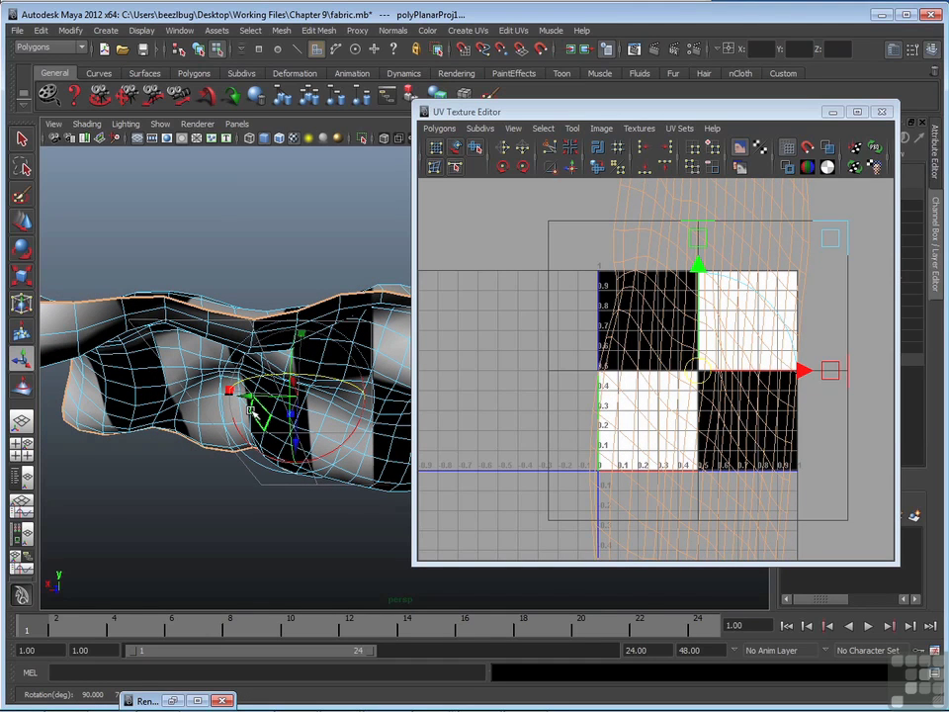
{"action": "left_click_drag", "start_coordinate": [194, 307], "coordinate": [298, 358], "text": "alt"}
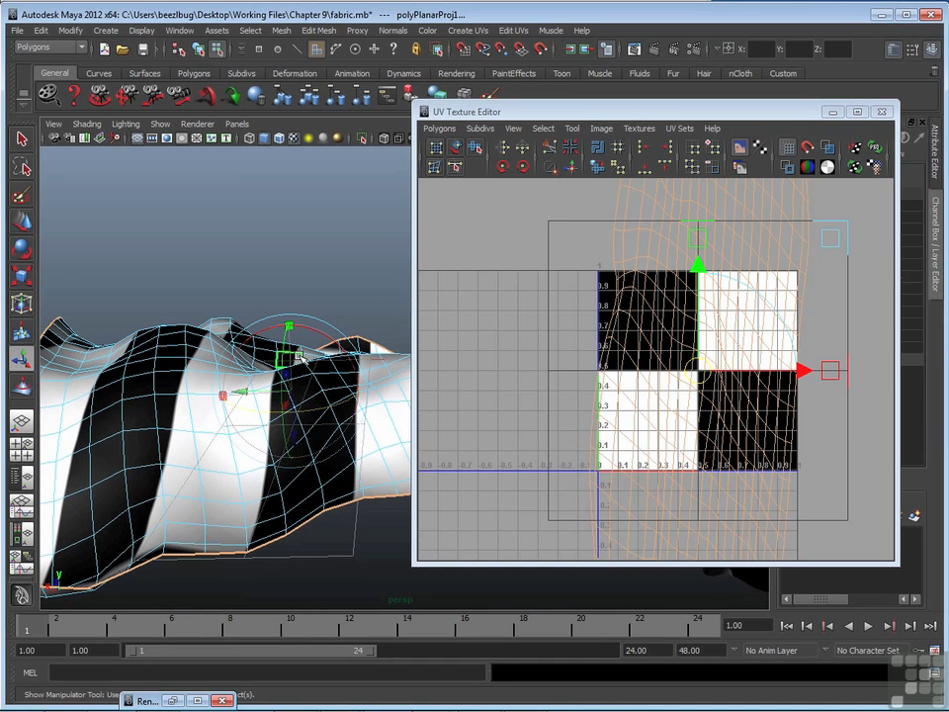
{"action": "left_click_drag", "start_coordinate": [226, 267], "coordinate": [223, 265], "text": "alt"}
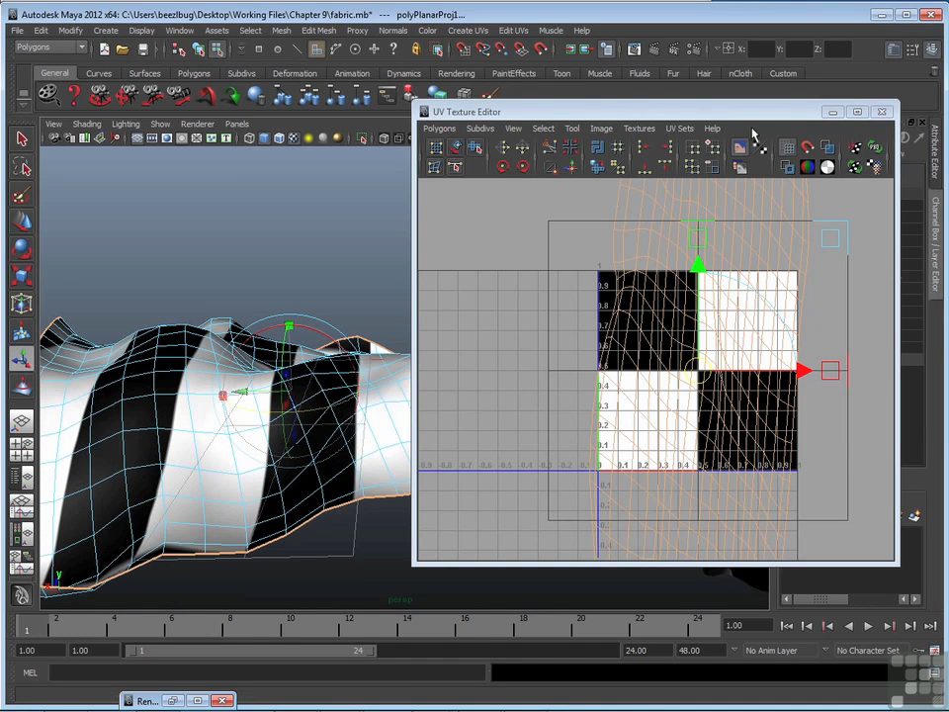
- Set the planar projection's rotation to 90 degrees in Y and 0 in Z, with the UV Texture Editor minimized
{"action": "left_click", "coordinate": [833, 112]}
{"action": "left_click_drag", "start_coordinate": [461, 328], "coordinate": [539, 208], "text": "alt"}
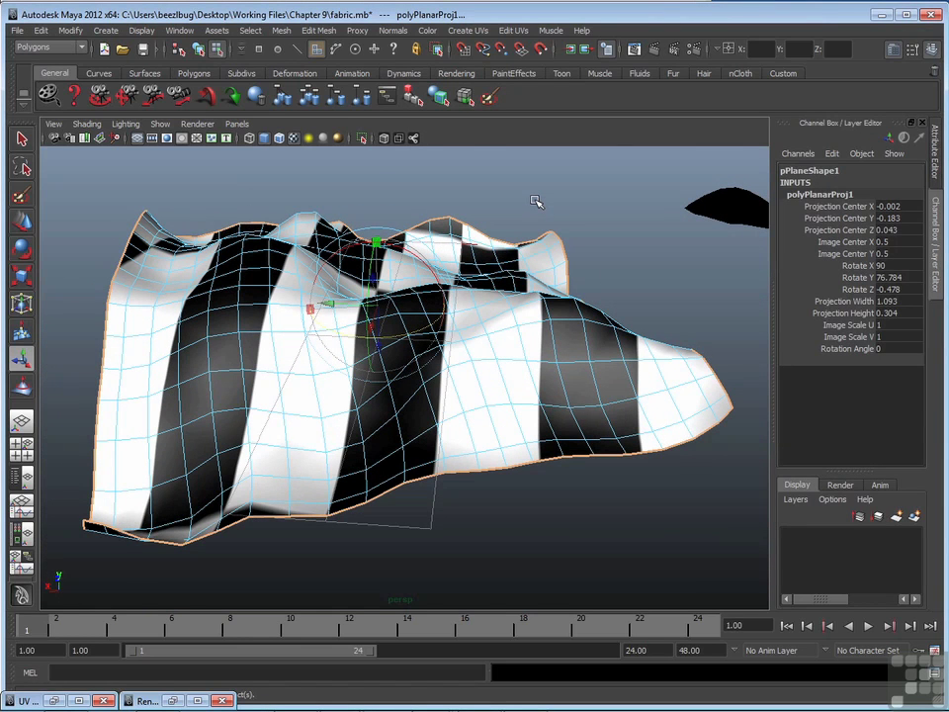
{"action": "key", "text": "ctrl+a"}
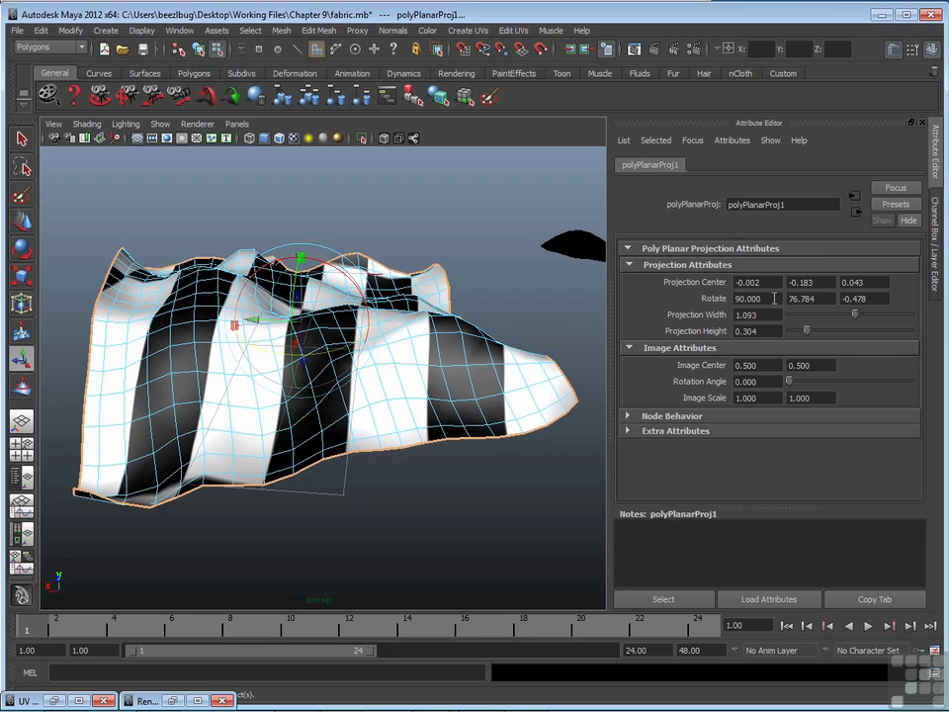
{"action": "left_click", "coordinate": [802, 297]}
{"action": "key", "text": "BackSpace"}
{"action": "type", "text": "90"}
{"action": "key", "text": "Tab"}
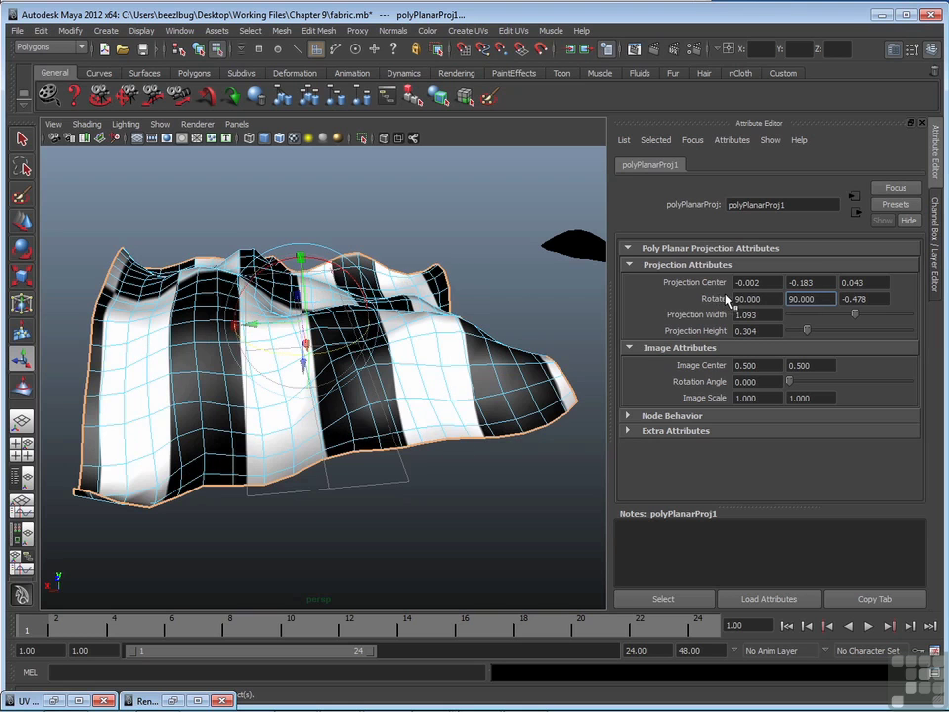
{"action": "type", "text": "0.000"}
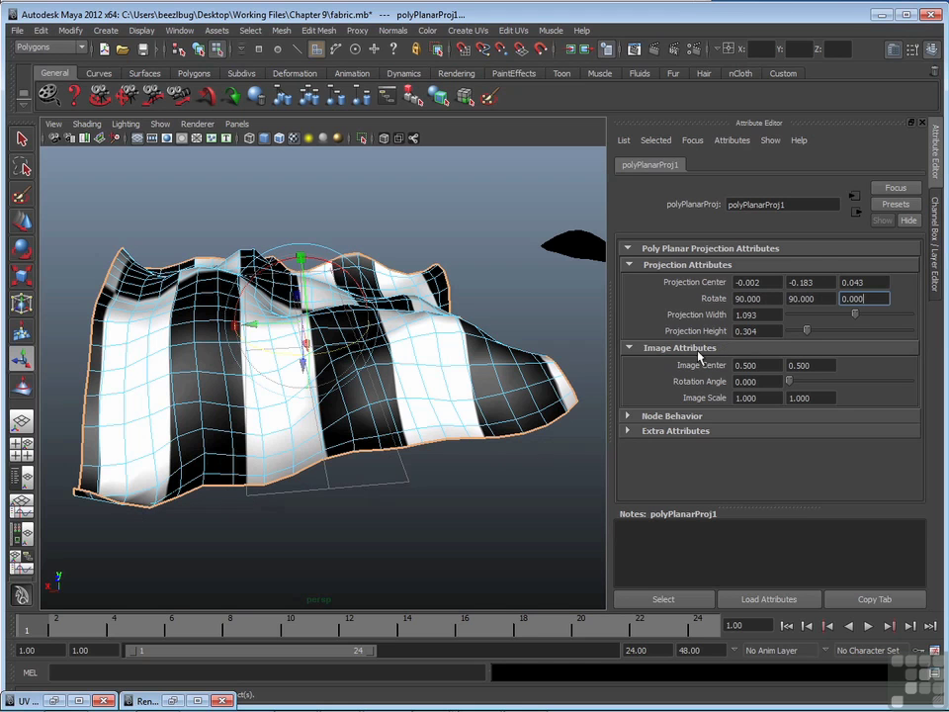
- Increase the projection height to about 1.080 so the checker squares span the fabric evenly
{"action": "left_click_drag", "start_coordinate": [805, 332], "coordinate": [858, 324]}
{"action": "left_click_drag", "start_coordinate": [469, 368], "coordinate": [376, 297], "text": "alt"}
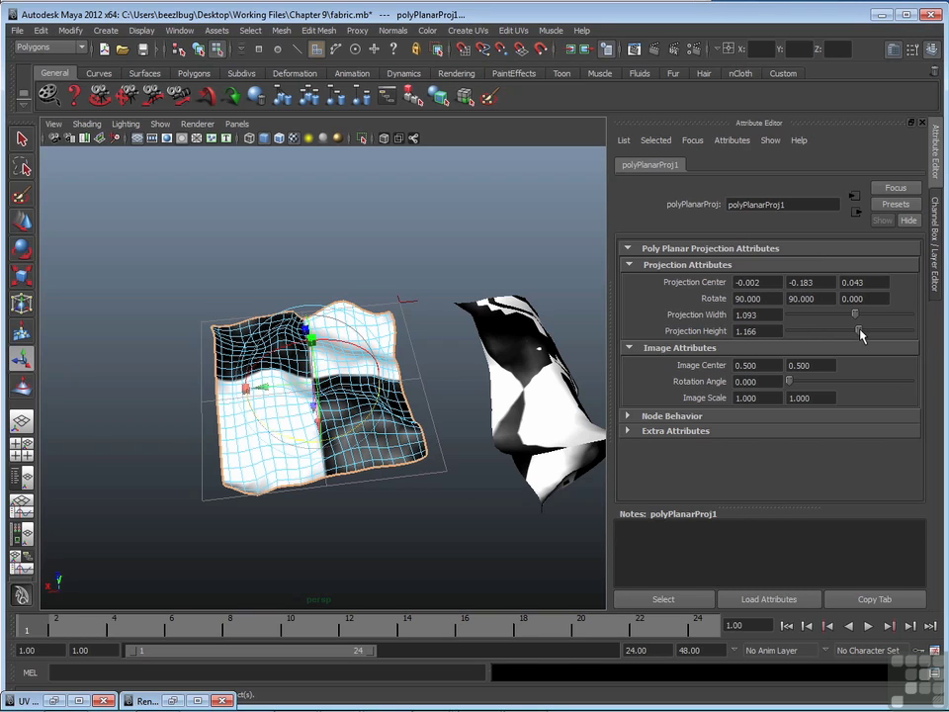
{"action": "left_click_drag", "start_coordinate": [858, 330], "coordinate": [855, 336]}
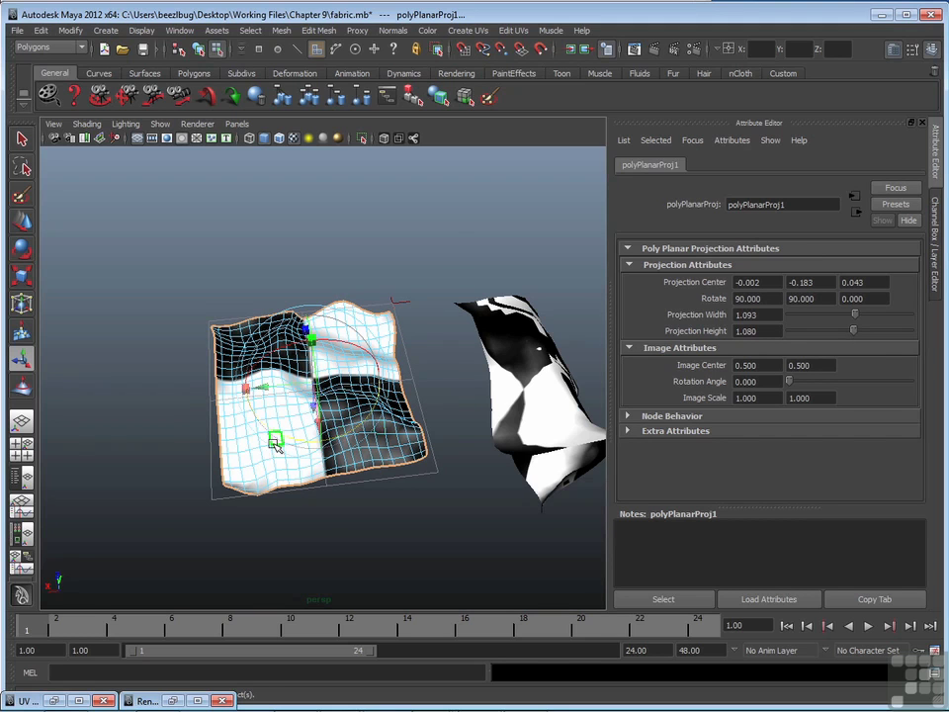
- Frame the fabric more closely, render the perspective view to check the checker texture, and minimize the render
{"action": "right_click_drag", "start_coordinate": [276, 440], "coordinate": [381, 432], "text": "alt"}
{"action": "left_click_drag", "start_coordinate": [380, 432], "coordinate": [345, 441], "text": "alt"}
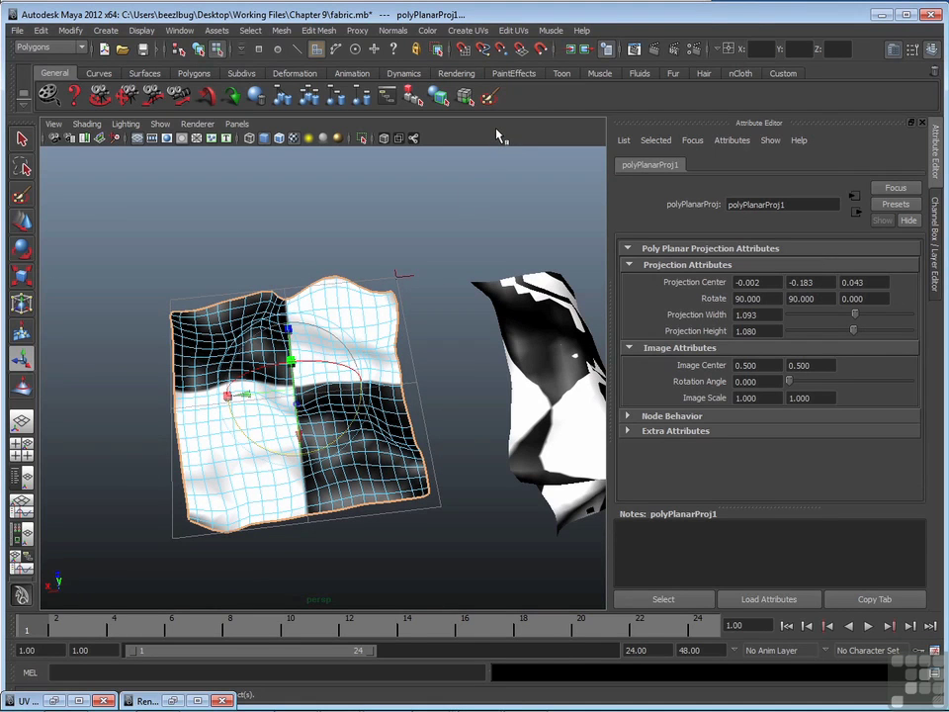
{"action": "left_click", "coordinate": [634, 49]}
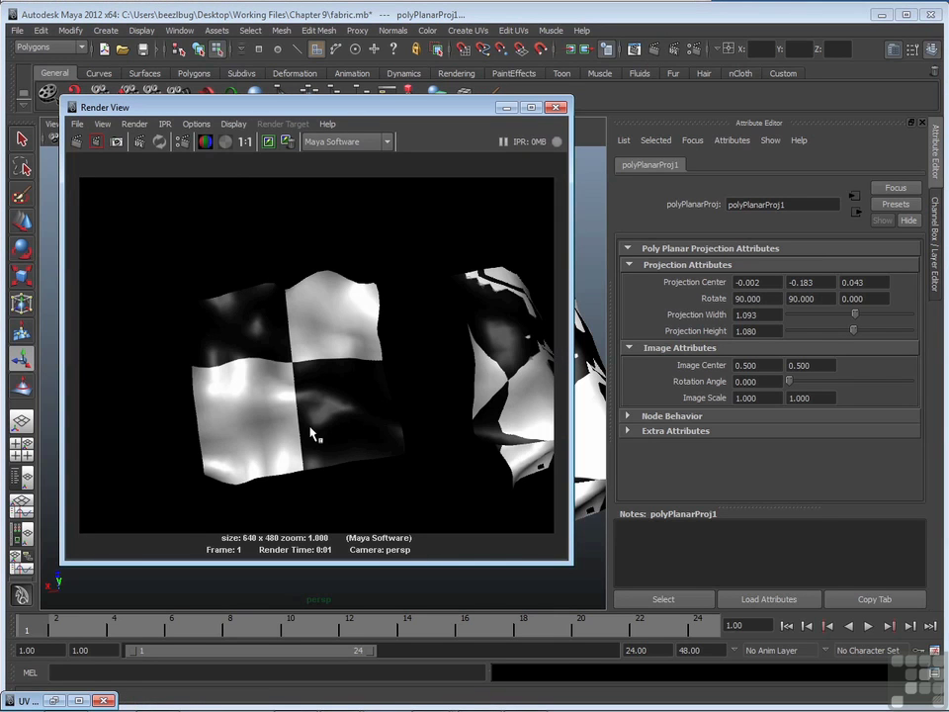
{"action": "left_click", "coordinate": [506, 107]}
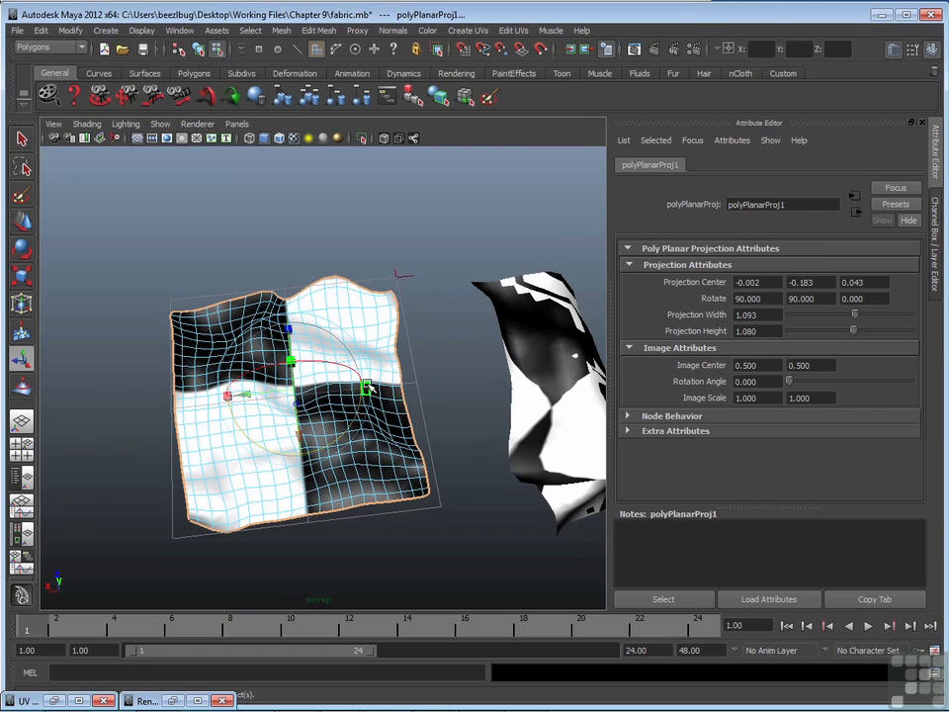
- Deselect the projected faces, return the fabric to object mode and select pPlane1
{"action": "left_click", "coordinate": [470, 31]}
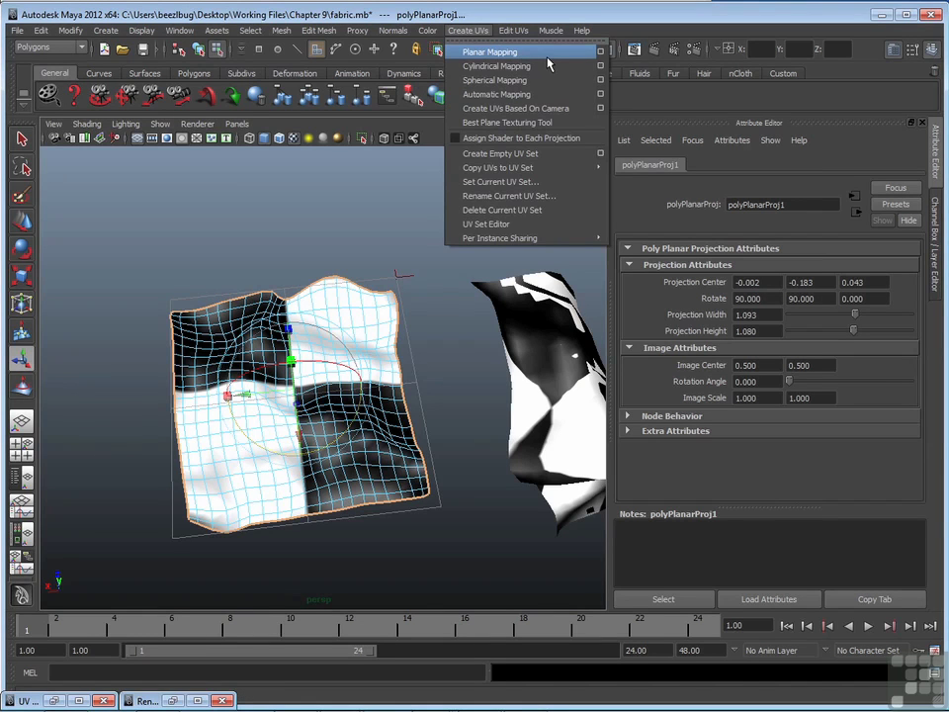
{"action": "mouse_move", "coordinate": [581, 31]}
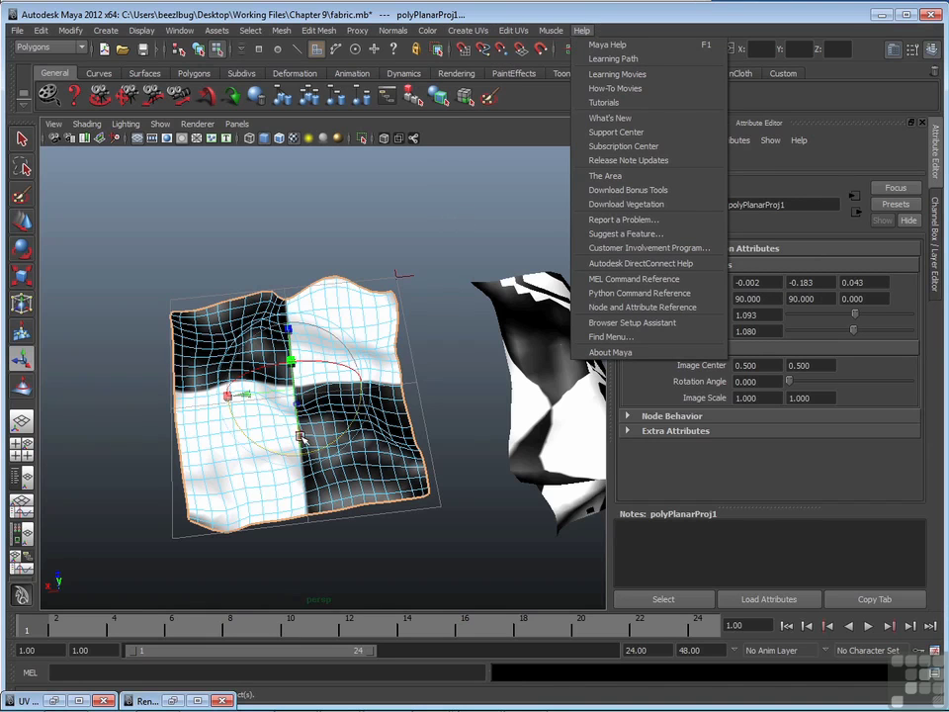
{"action": "left_click", "coordinate": [302, 547]}
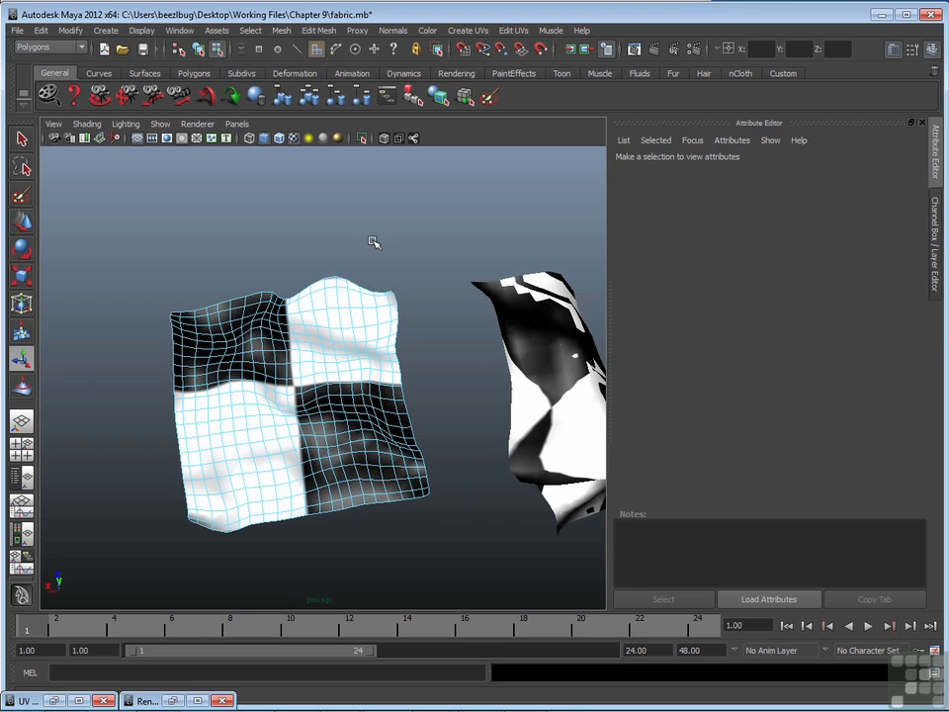
{"action": "key", "text": "ctrl+a"}
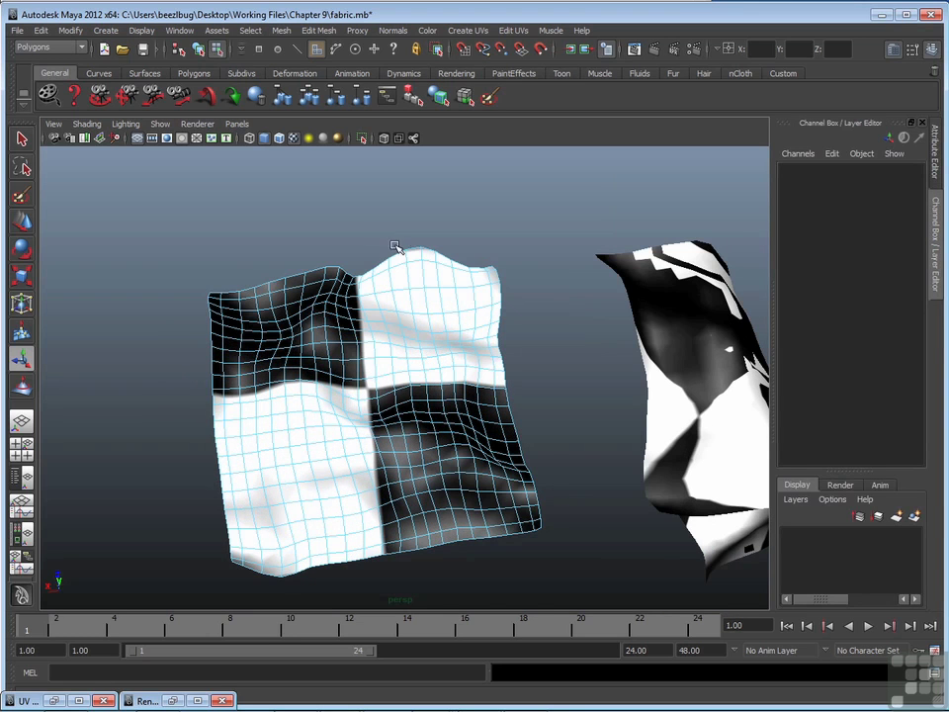
{"action": "right_click_drag", "start_coordinate": [403, 366], "coordinate": [438, 353]}
{"action": "left_click", "coordinate": [447, 342]}
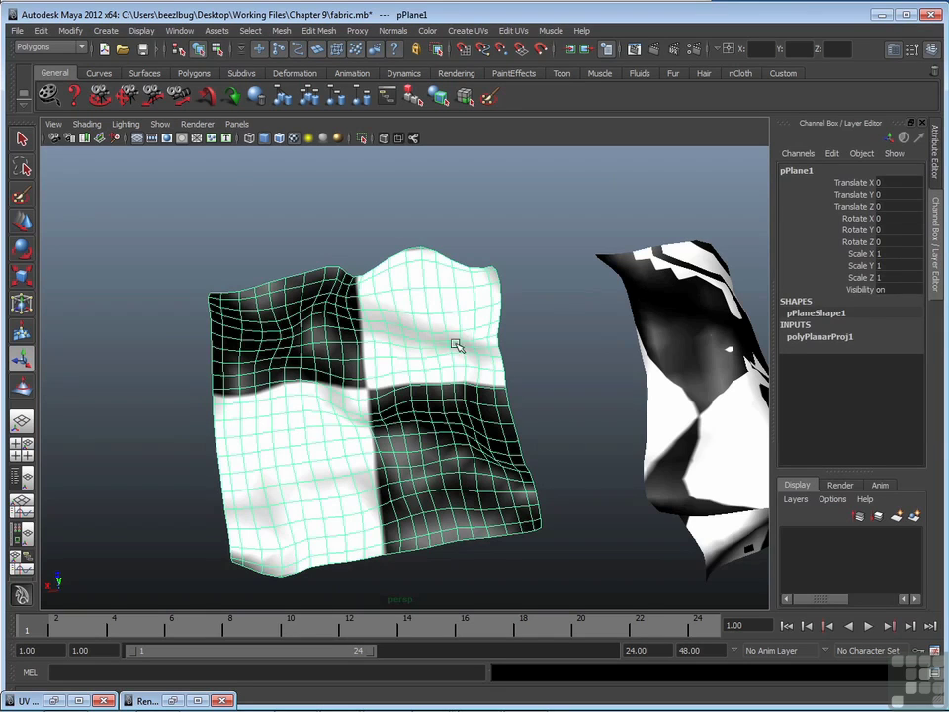
- Bring back the polyPlanarProj1 manipulator, stretch the projection height to about 1.121, and deselect the fabric
{"action": "left_click", "coordinate": [835, 339]}
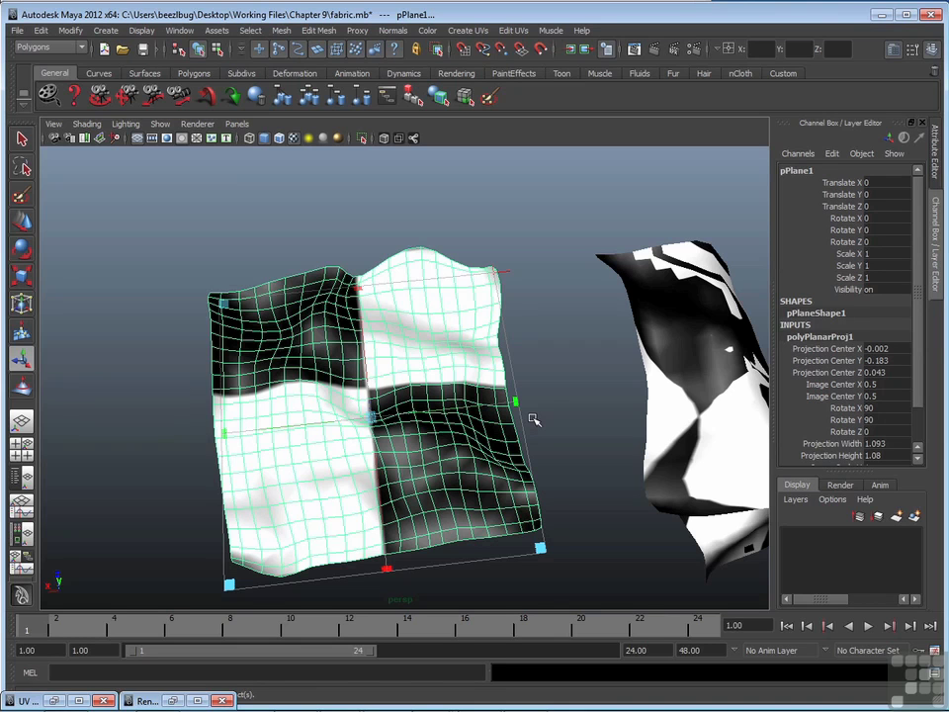
{"action": "mouse_move", "coordinate": [517, 402]}
{"action": "left_mouse_down"}
{"action": "mouse_move", "coordinate": [567, 394]}
{"action": "mouse_move", "coordinate": [384, 415]}
{"action": "mouse_move", "coordinate": [561, 391]}
{"action": "mouse_move", "coordinate": [392, 416]}
{"action": "mouse_move", "coordinate": [521, 400]}
{"action": "left_mouse_up"}
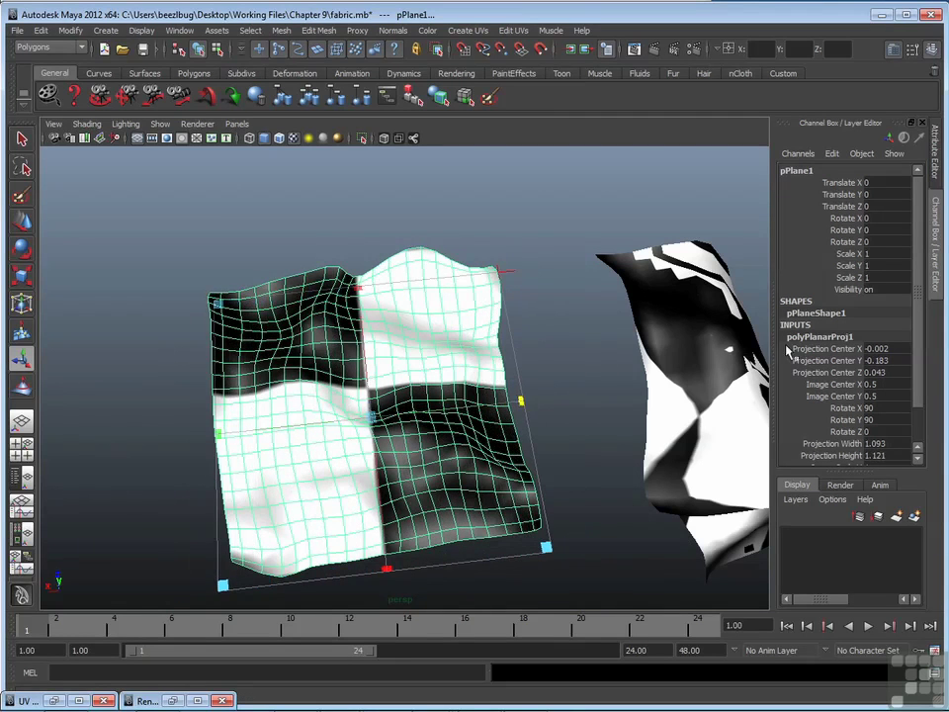
{"action": "left_click", "coordinate": [555, 276]}
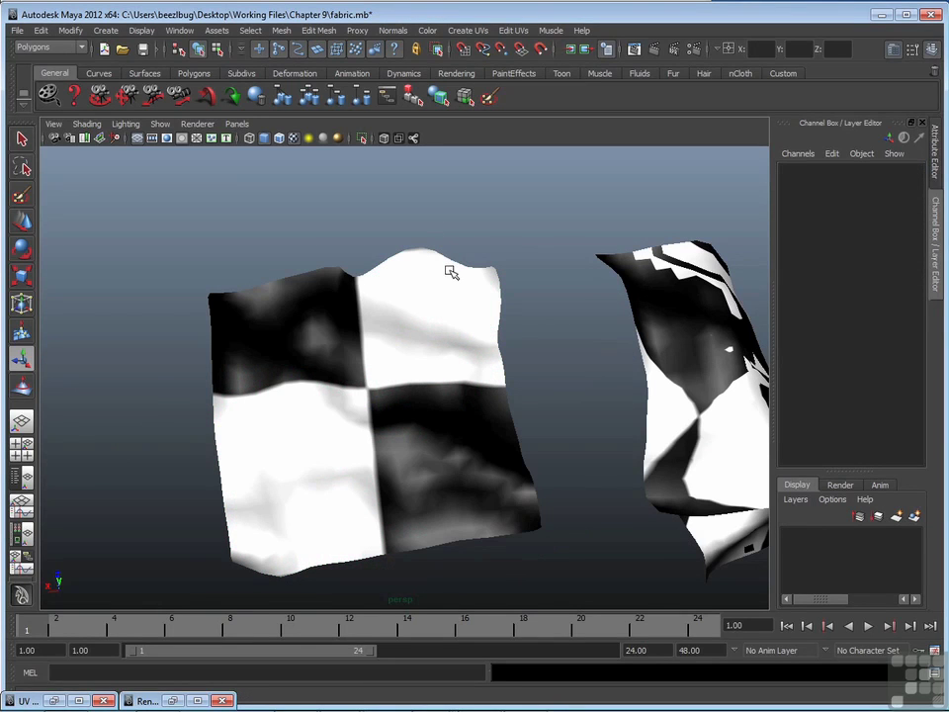
- Reselect pPlane1, review the polyPlanarProj1 projection attributes in its inputs, and clear the selection
{"action": "left_click", "coordinate": [449, 300]}
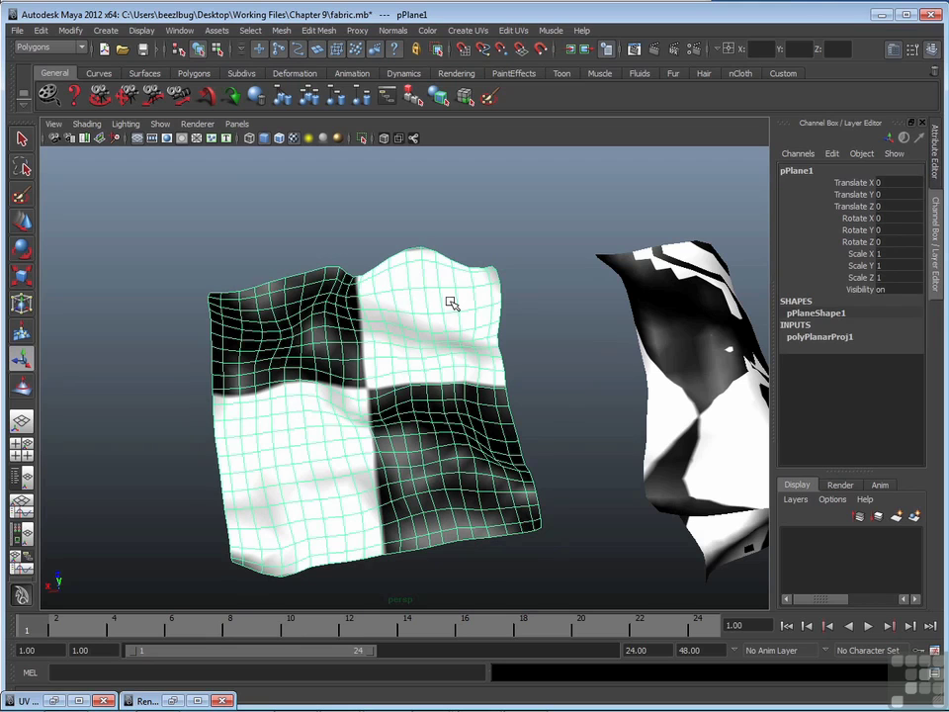
{"action": "left_click", "coordinate": [819, 337]}
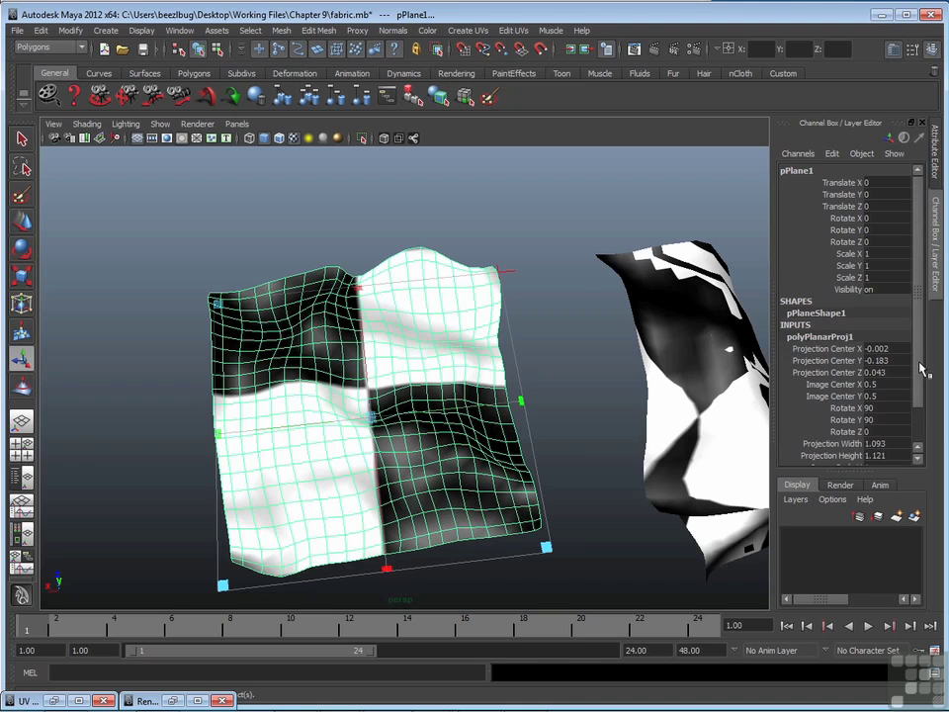
{"action": "scroll", "coordinate": [917, 417], "scroll_direction": "down", "scroll_amount": 2}
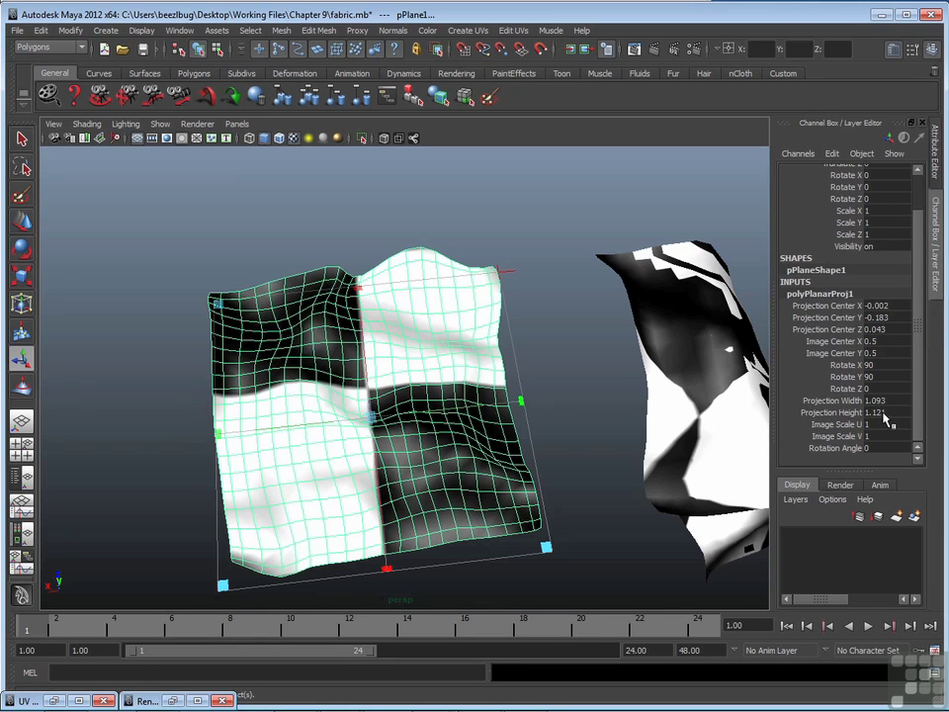
{"action": "left_click", "coordinate": [539, 403]}
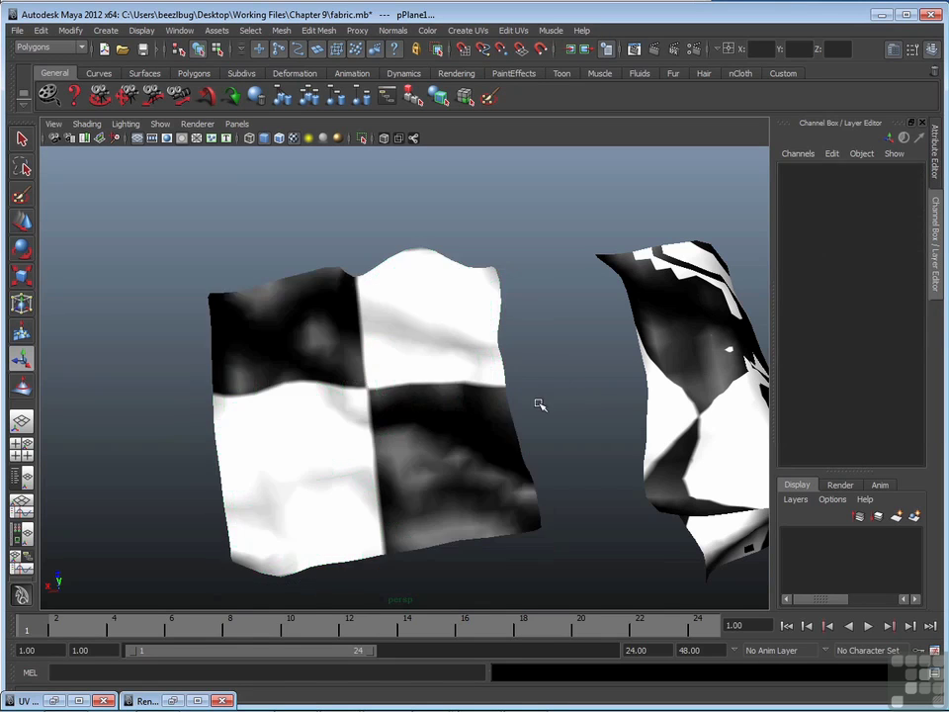
- Delete the history on pPlane1 to bake in its planar-mapped UVs
{"action": "left_click_drag", "start_coordinate": [500, 424], "coordinate": [507, 395], "text": "alt"}
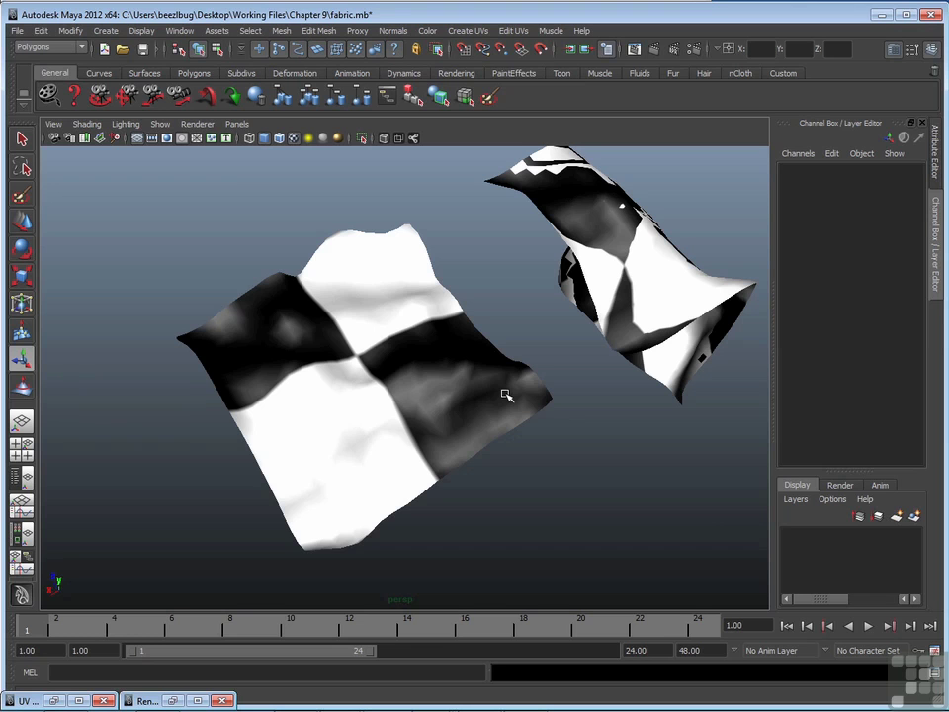
{"action": "left_click", "coordinate": [343, 276]}
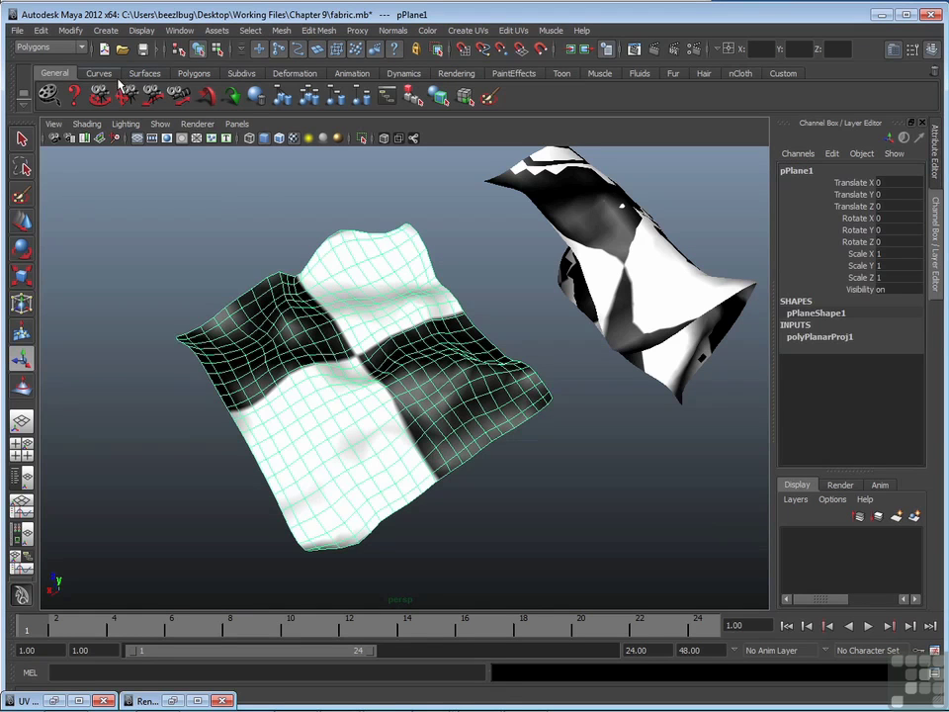
{"action": "left_click", "coordinate": [41, 30]}
{"action": "mouse_move", "coordinate": [107, 186]}
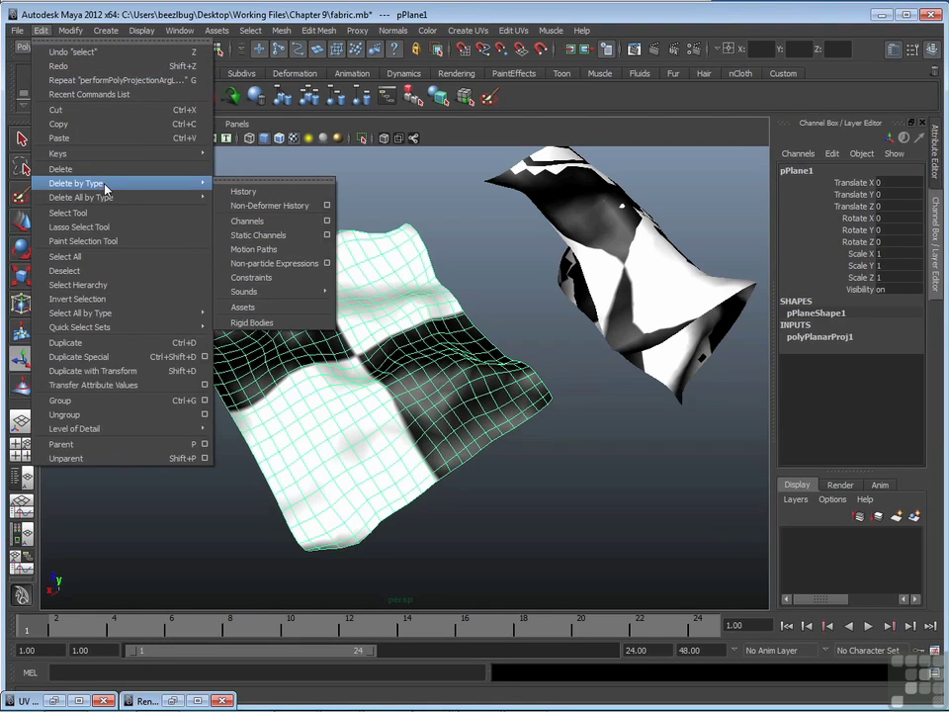
{"action": "left_click", "coordinate": [279, 201]}
- Select the curled fabric pPlane2 and apply planar mapping to it
{"action": "left_click_drag", "start_coordinate": [540, 356], "coordinate": [333, 268], "text": "alt"}
{"action": "left_click", "coordinate": [470, 348]}
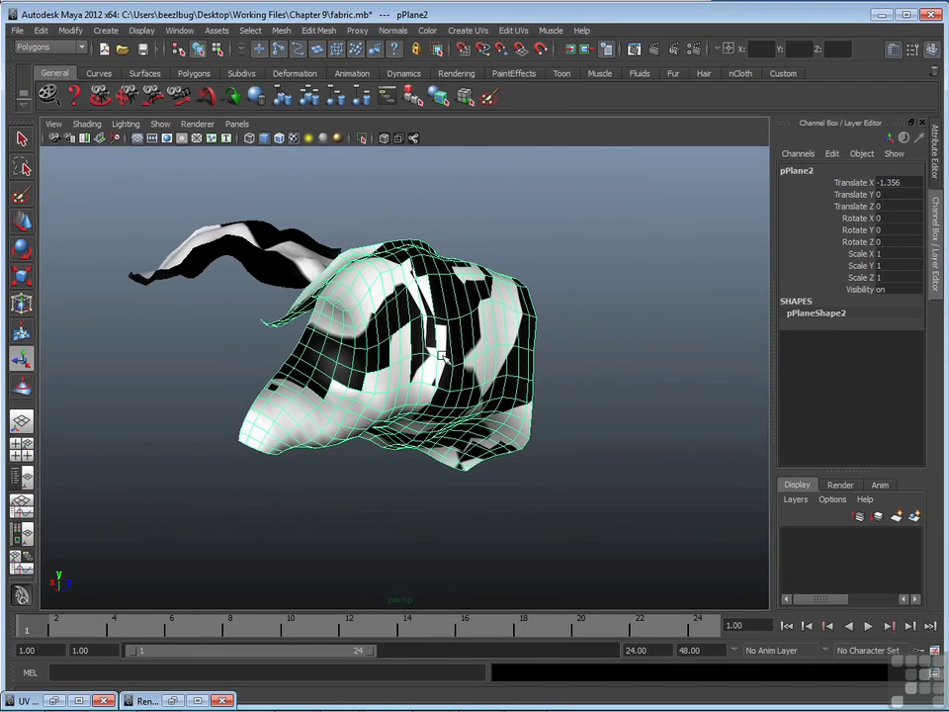
{"action": "left_click_drag", "start_coordinate": [440, 356], "coordinate": [491, 374], "text": "alt"}
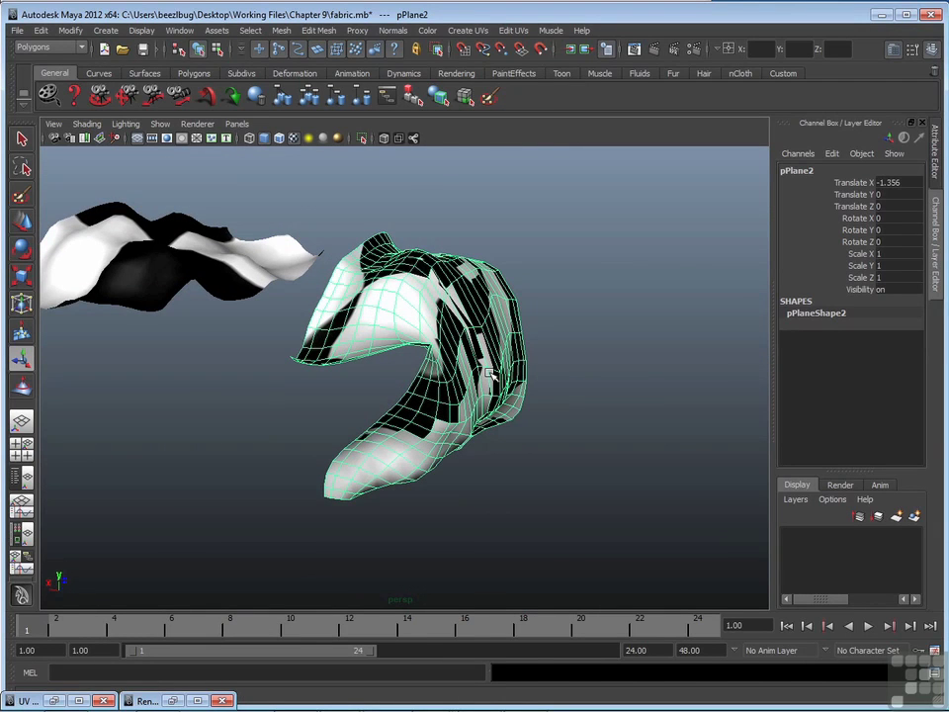
{"action": "left_click_drag", "start_coordinate": [468, 324], "coordinate": [472, 284], "text": "alt"}
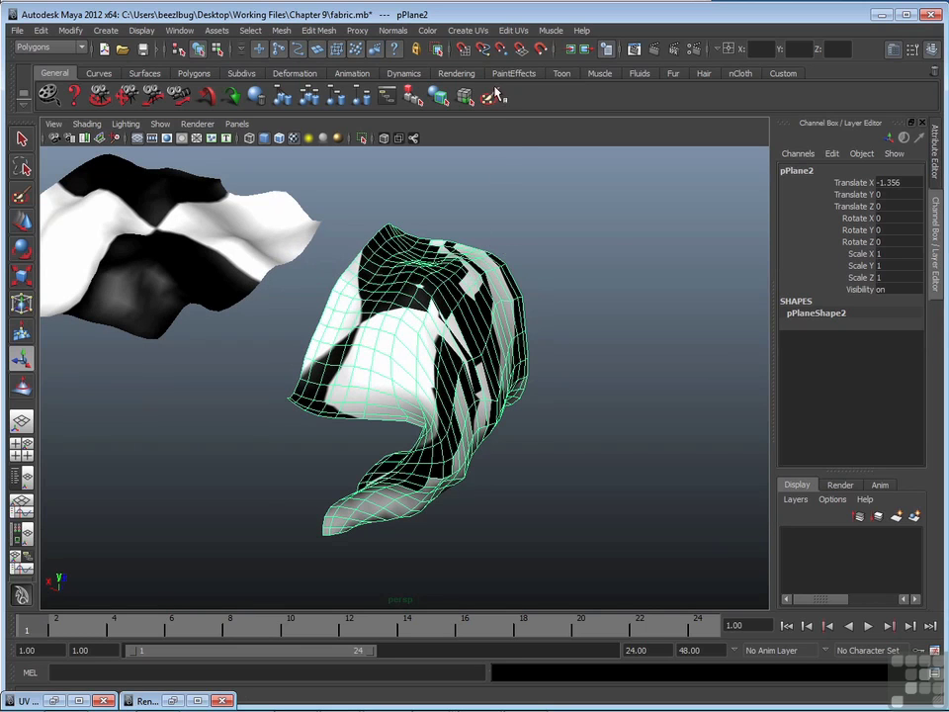
{"action": "left_click", "coordinate": [479, 31]}
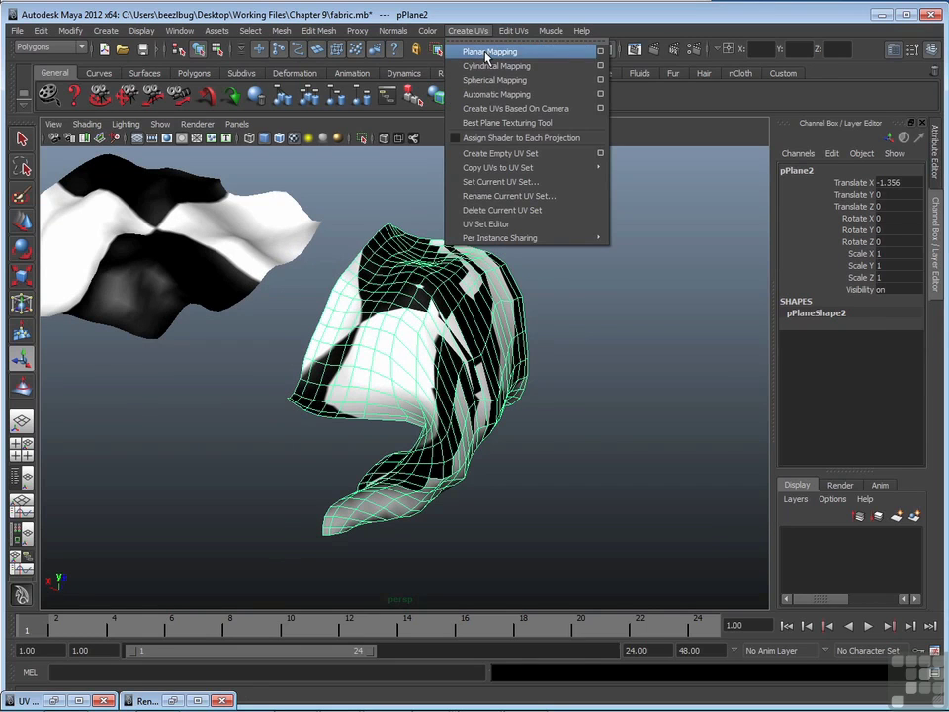
{"action": "left_click", "coordinate": [489, 51]}
{"action": "left_click_drag", "start_coordinate": [518, 240], "coordinate": [522, 234], "text": "alt"}
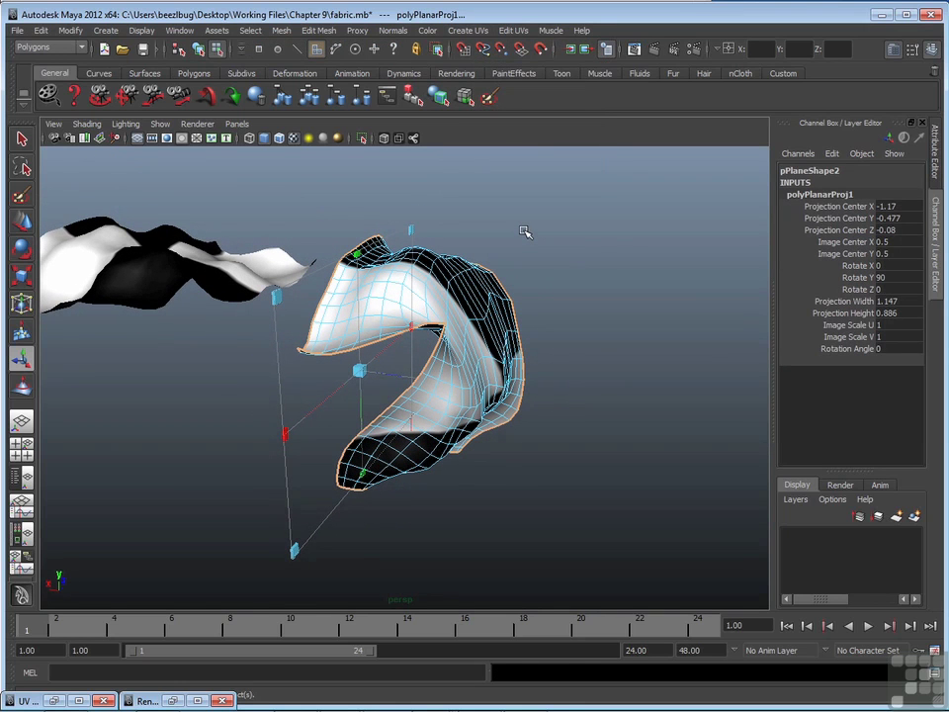
- Set the pPlane2 projection's Rotate X to 90 and check the checker pattern on the folded fabric
{"action": "double_click", "coordinate": [886, 265]}
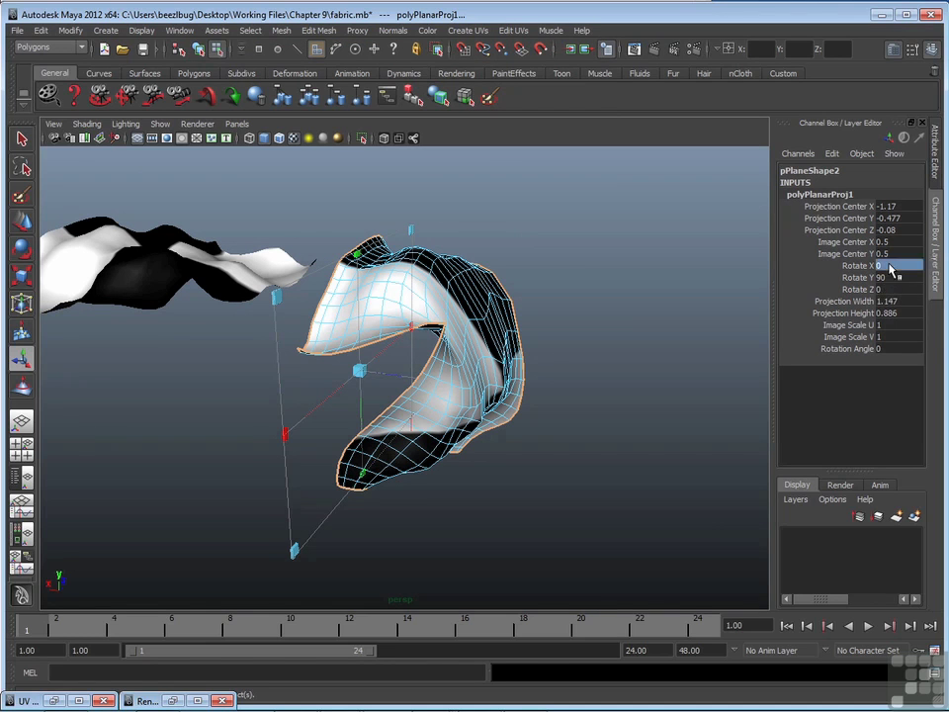
{"action": "key", "text": "BackSpace"}
{"action": "type", "text": "90"}
{"action": "key", "text": "Return"}
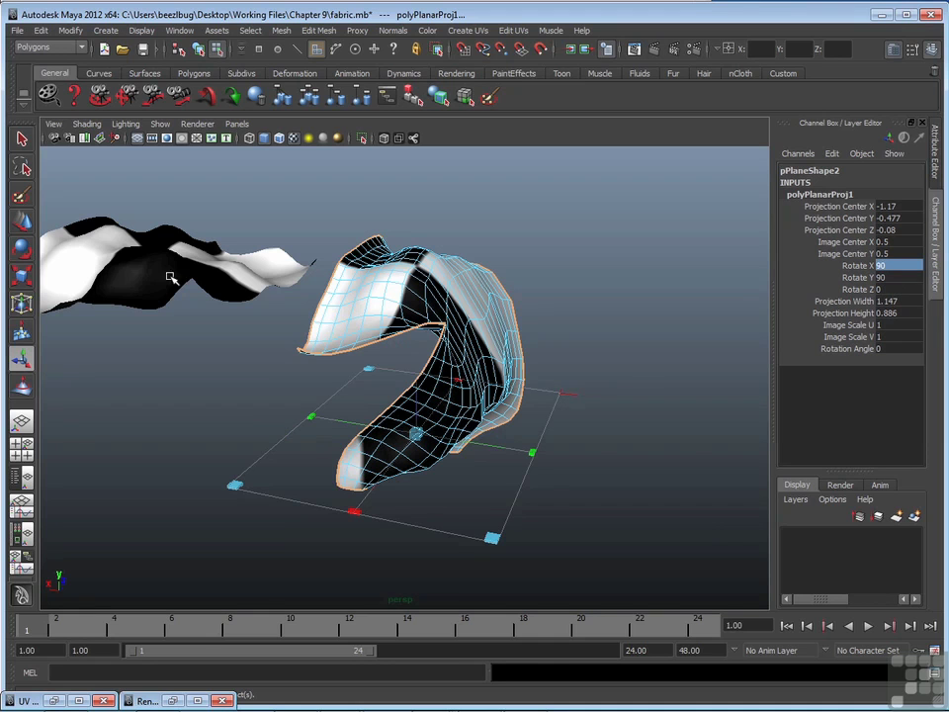
{"action": "left_click_drag", "start_coordinate": [565, 385], "coordinate": [593, 394], "text": "alt"}
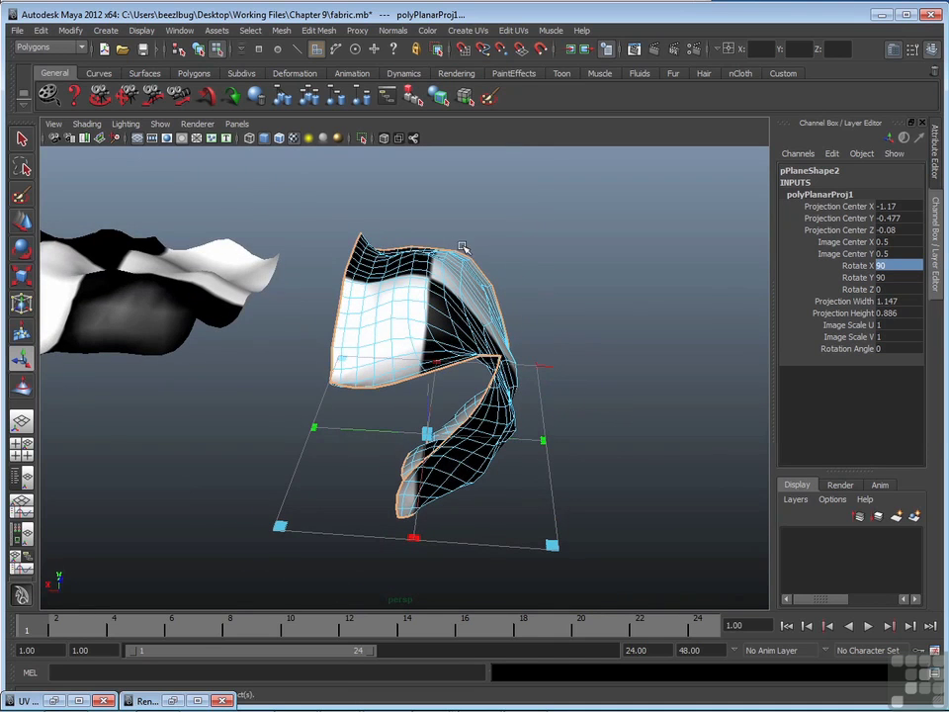
- Examine pPlane2's UVs for overlaps in the UV Texture Editor with the texture image hidden, and close the editor
{"action": "left_click", "coordinate": [178, 30]}
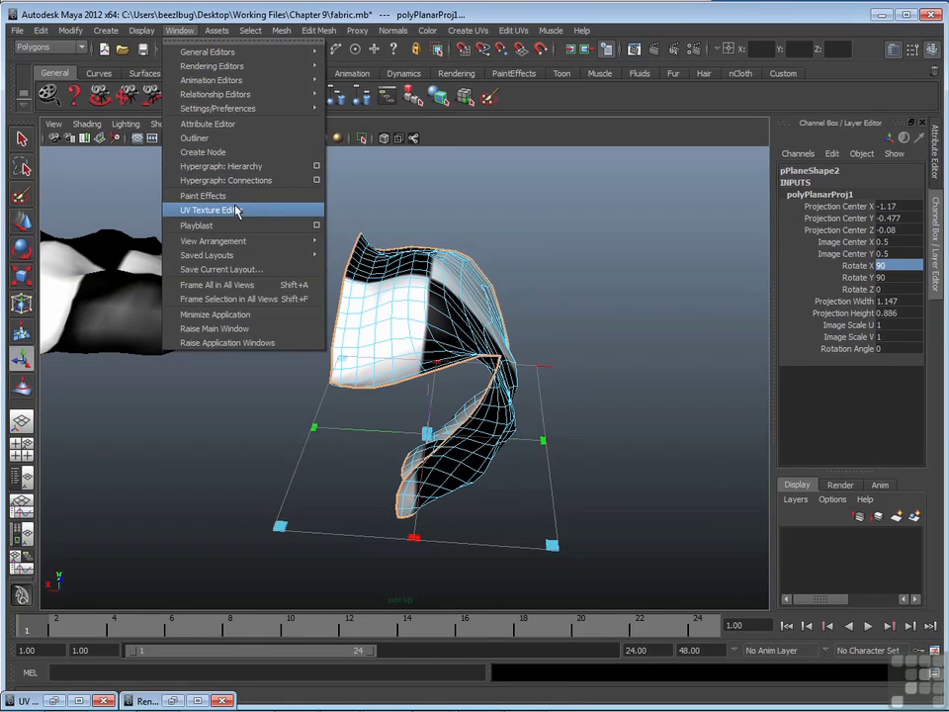
{"action": "left_click", "coordinate": [222, 210]}
{"action": "left_click_drag", "start_coordinate": [546, 111], "coordinate": [249, 120]}
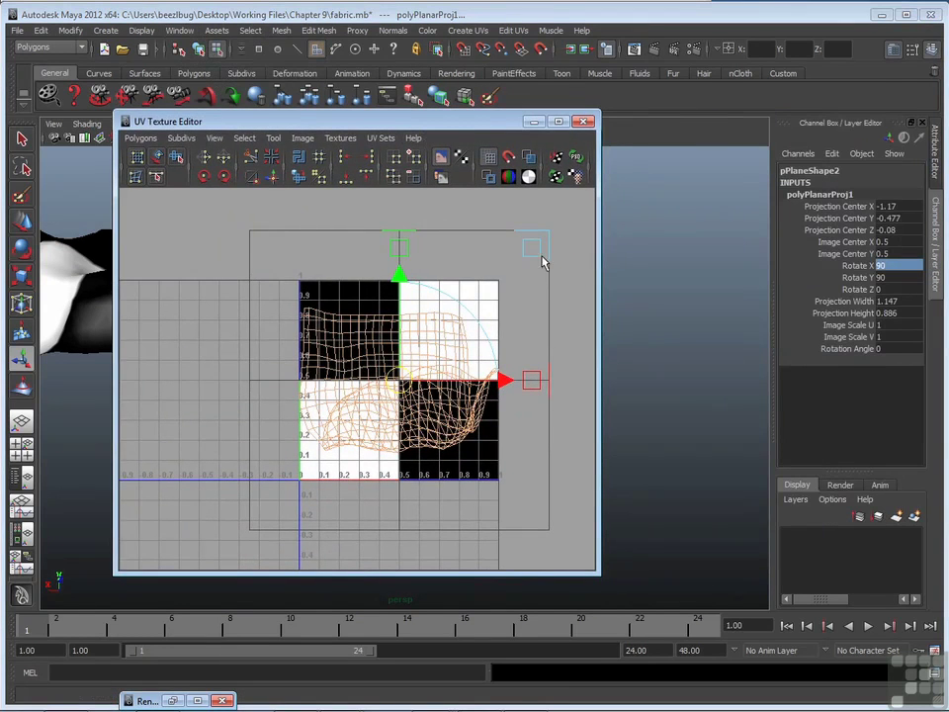
{"action": "left_click", "coordinate": [440, 156]}
{"action": "right_click_drag", "start_coordinate": [341, 475], "coordinate": [587, 354], "text": "alt"}
{"action": "middle_click_drag", "start_coordinate": [441, 399], "coordinate": [441, 356], "text": "alt"}
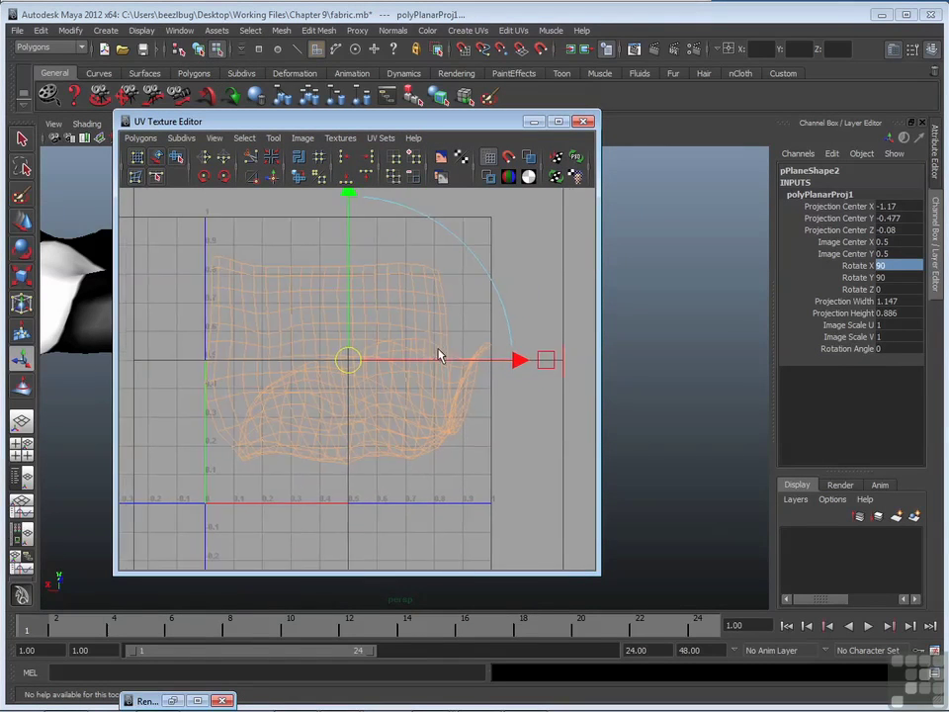
{"action": "right_click_drag", "start_coordinate": [441, 356], "coordinate": [502, 381], "text": "alt"}
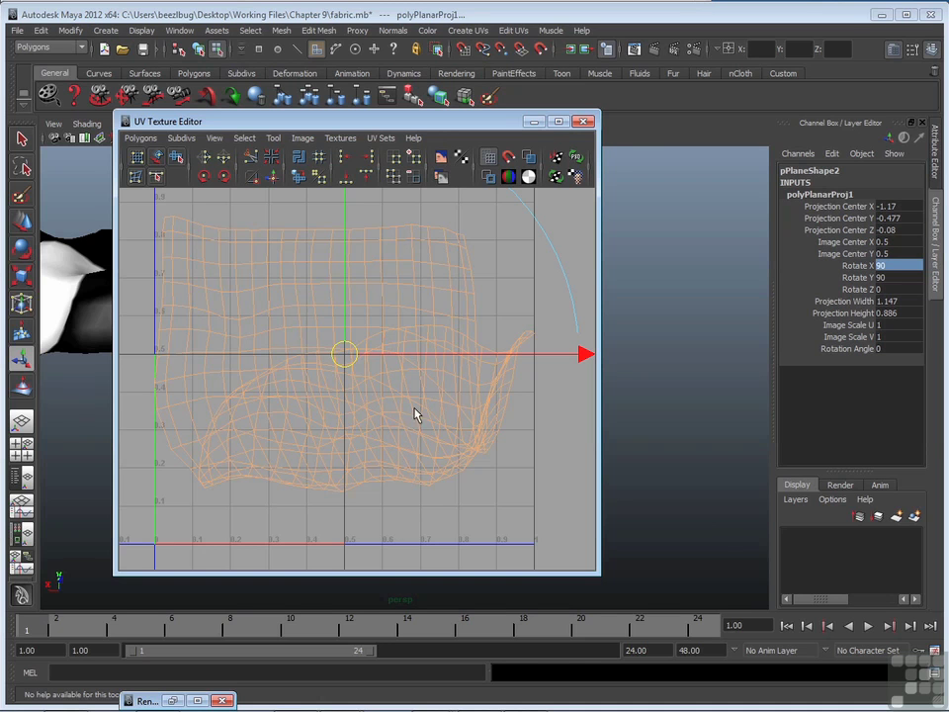
{"action": "left_click", "coordinate": [584, 120]}
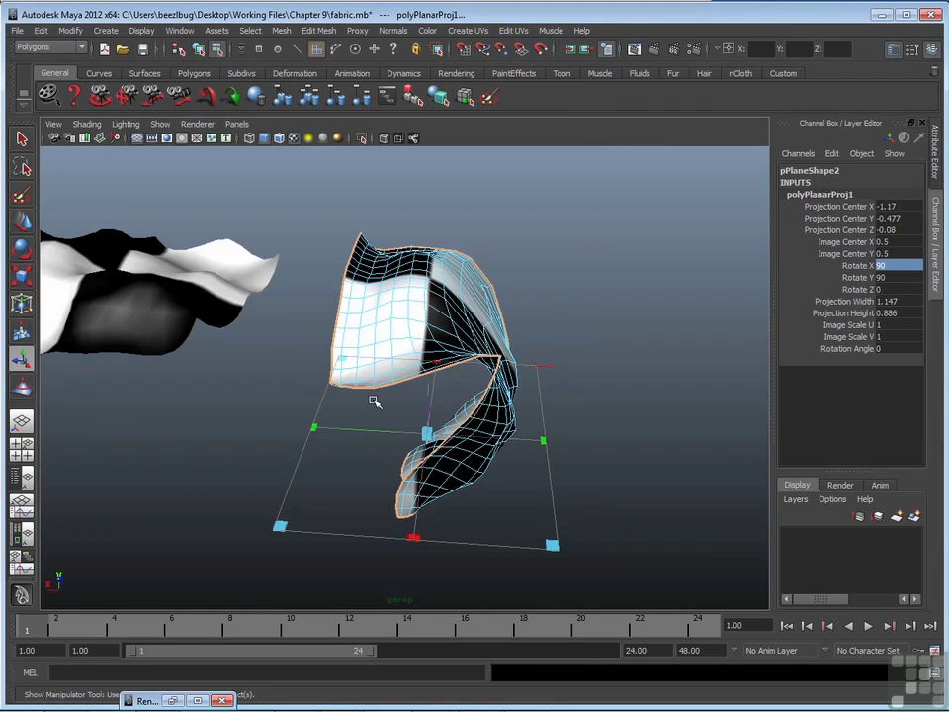